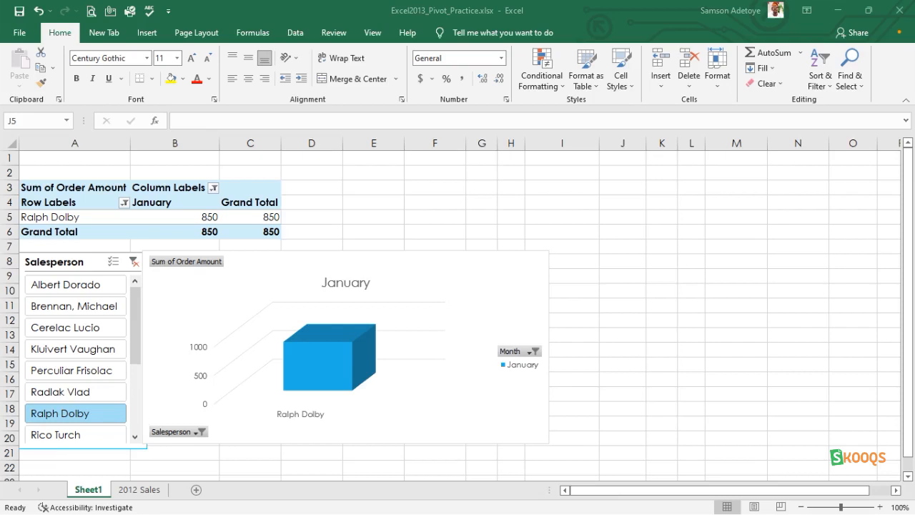
Step: Create a new blank workbook and close it again
click(645, 331)
key(ctrl+n)
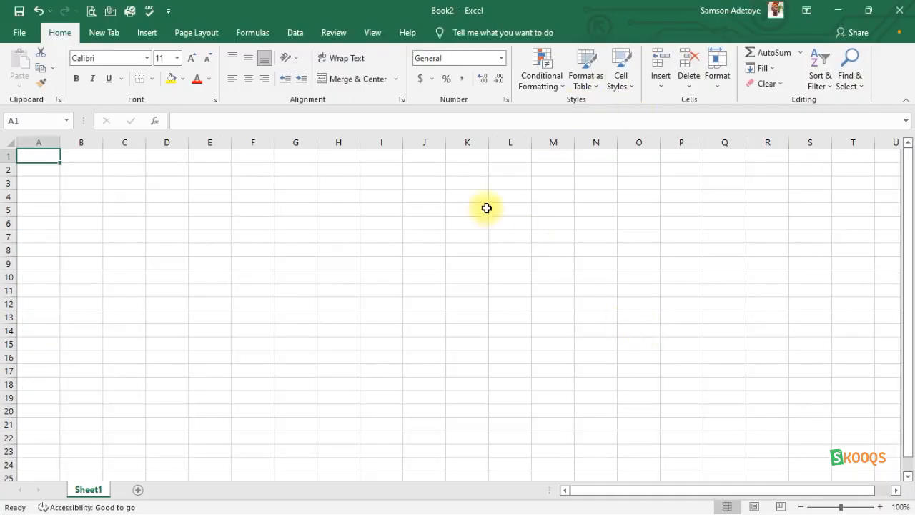
click(899, 11)
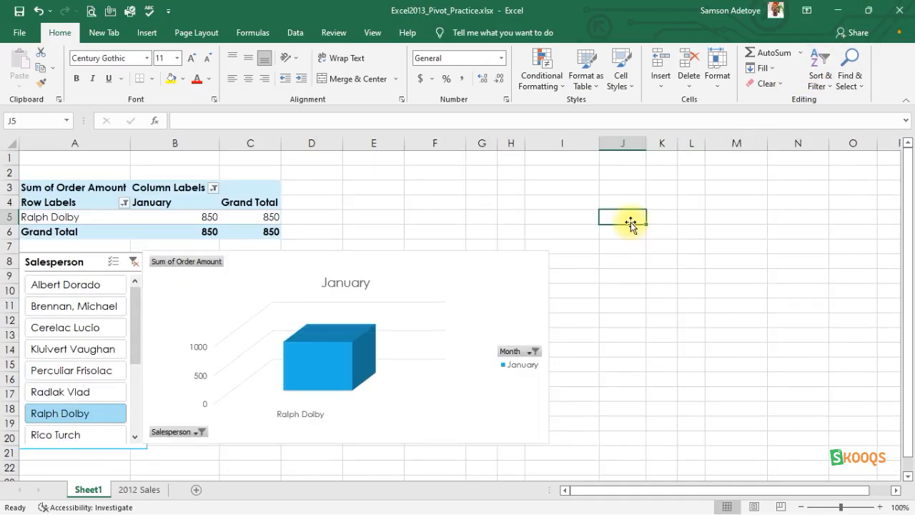
Step: Open the Open page from the practice workbook and return to the worksheet without opening anything
click(634, 243)
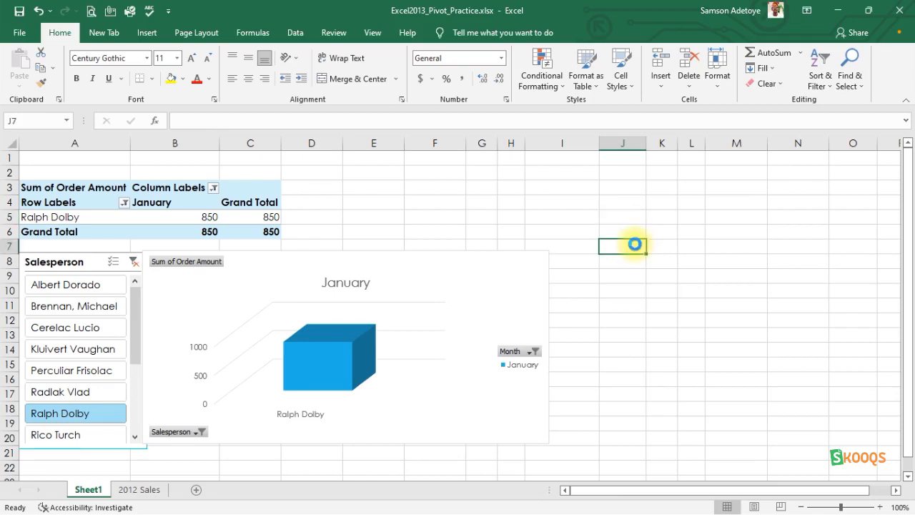
key(ctrl+o)
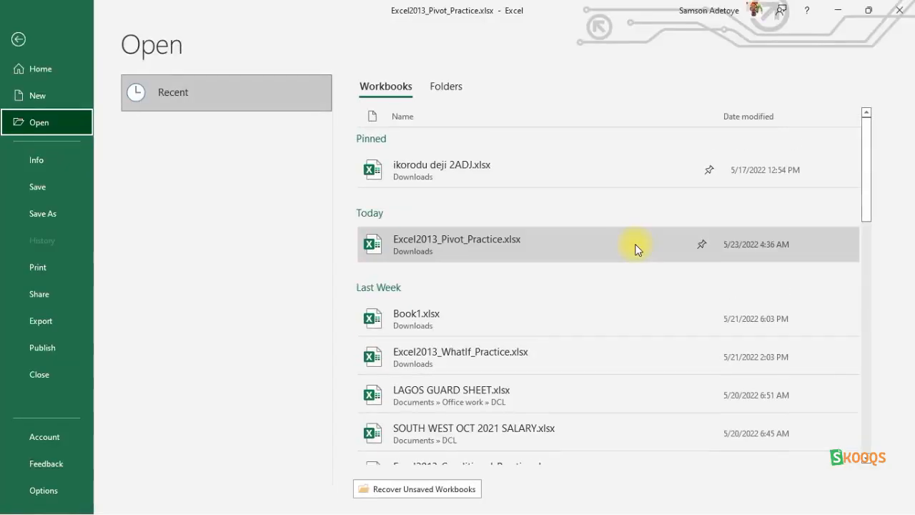
key(Escape)
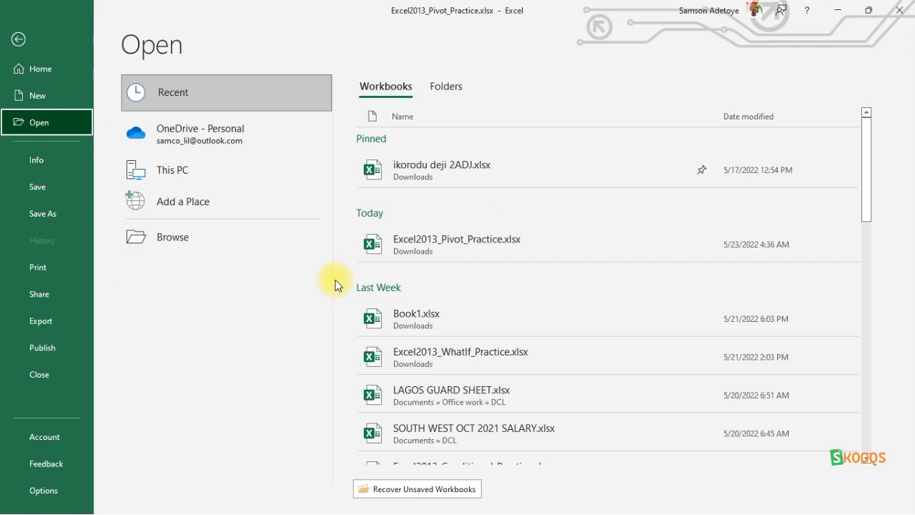
key(Escape)
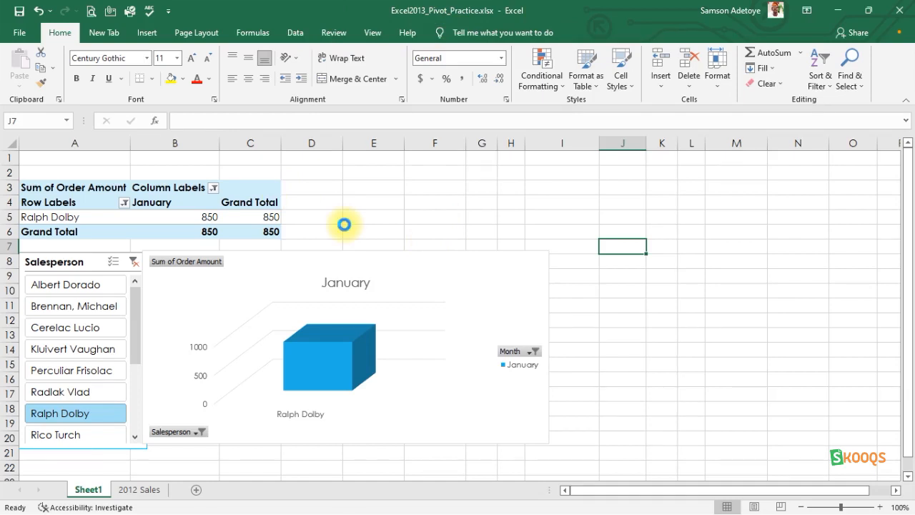
Step: Create another blank workbook and bring up its full Save As options
key(ctrl+n)
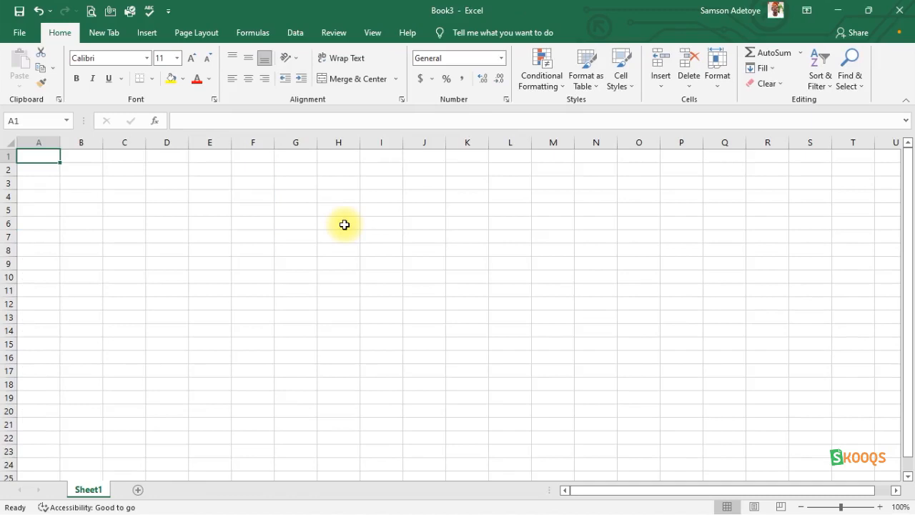
key(ctrl+s)
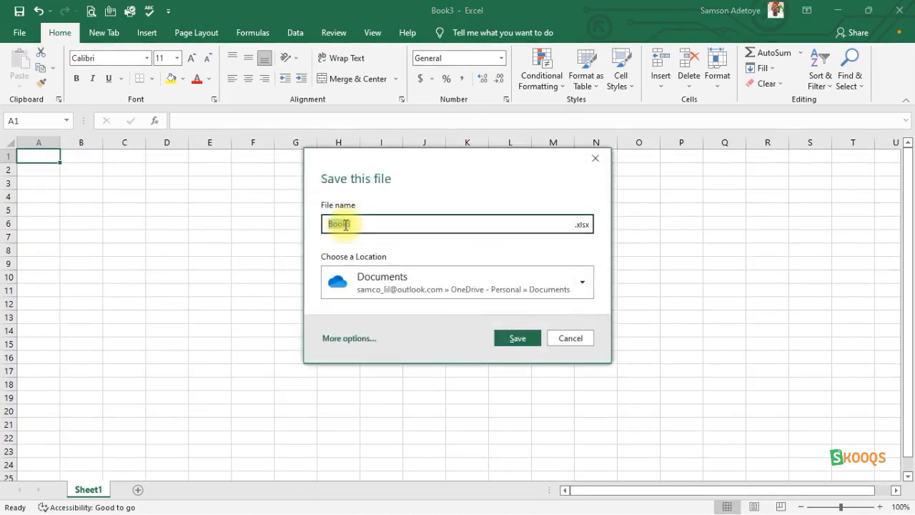
click(346, 341)
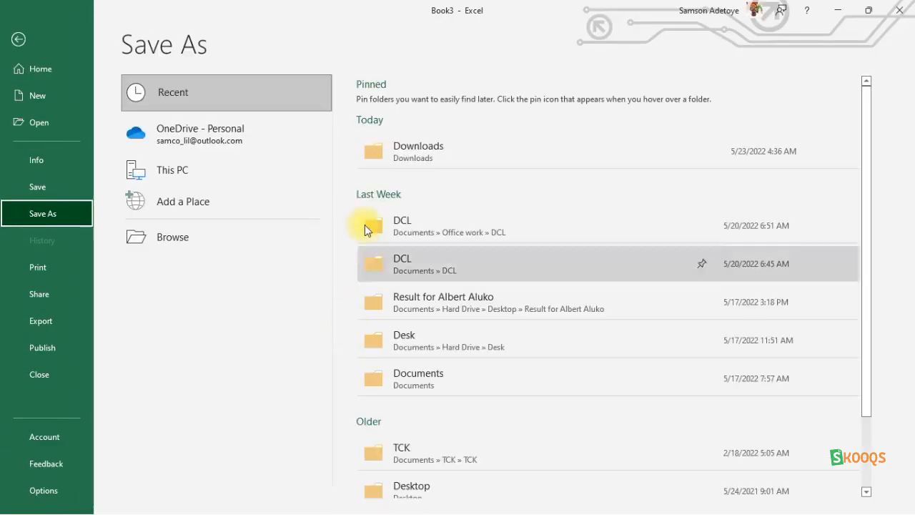
Step: Browse to the Downloads folder for saving, cancel the save, and close the new workbook
click(395, 160)
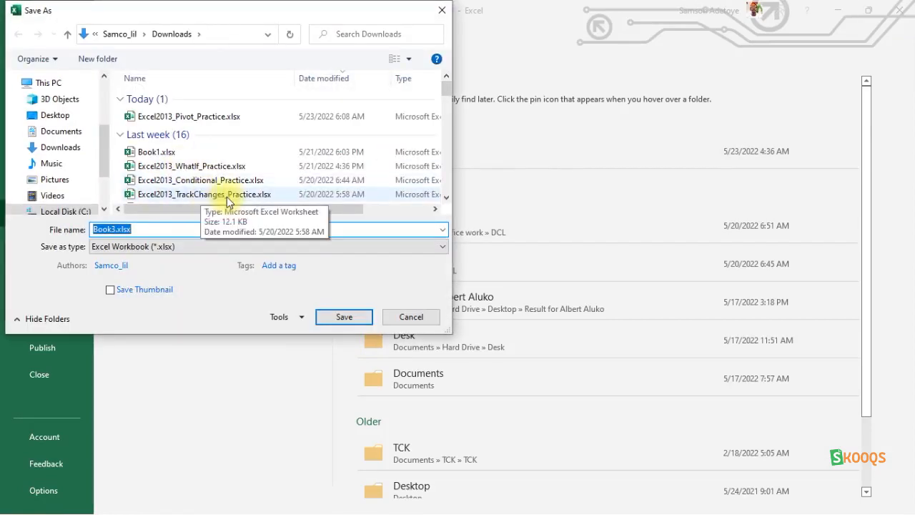
click(398, 318)
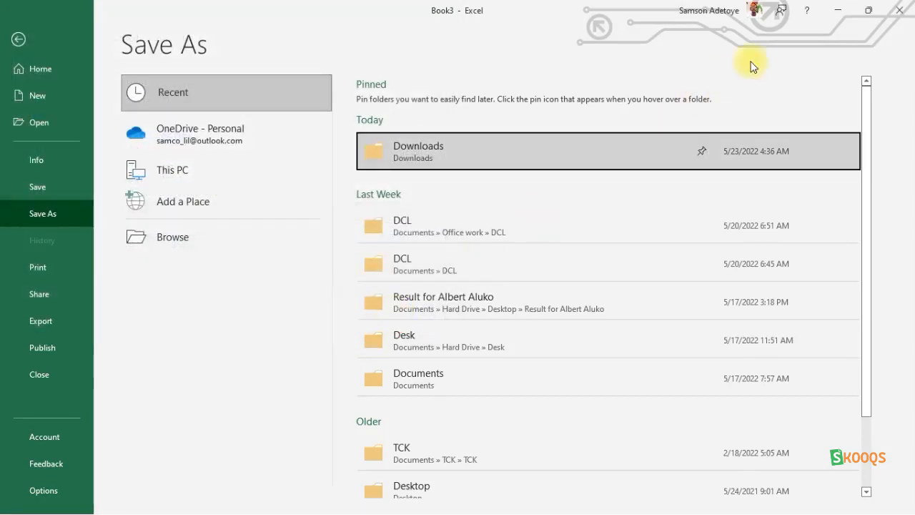
click(897, 12)
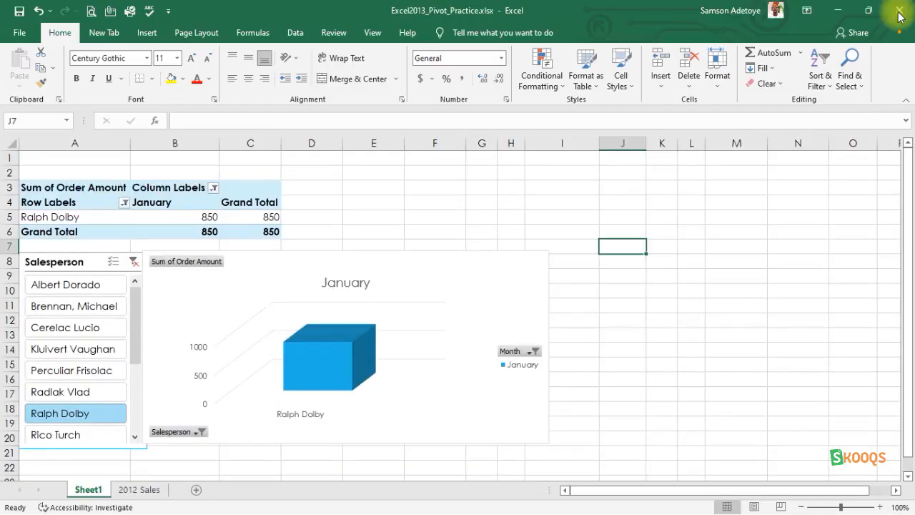
Step: Open the Save As dialog for the practice workbook and cancel it
click(464, 230)
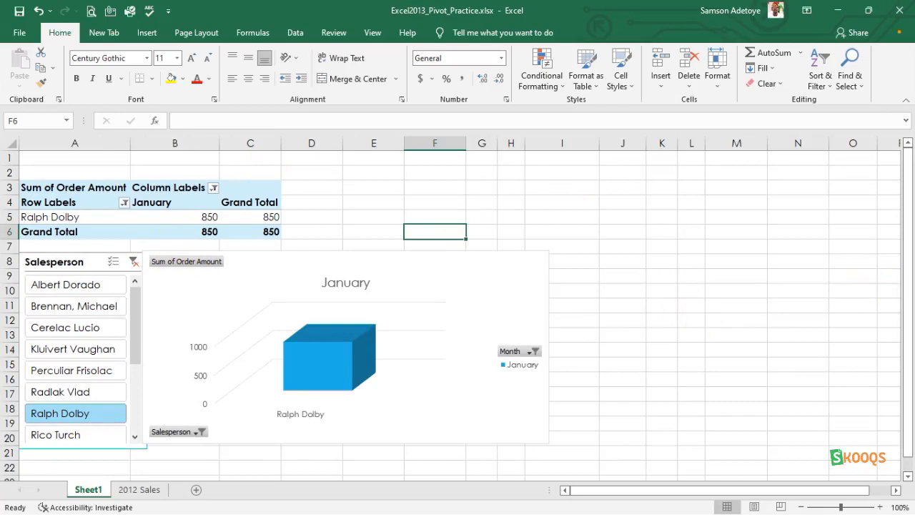
key(F12)
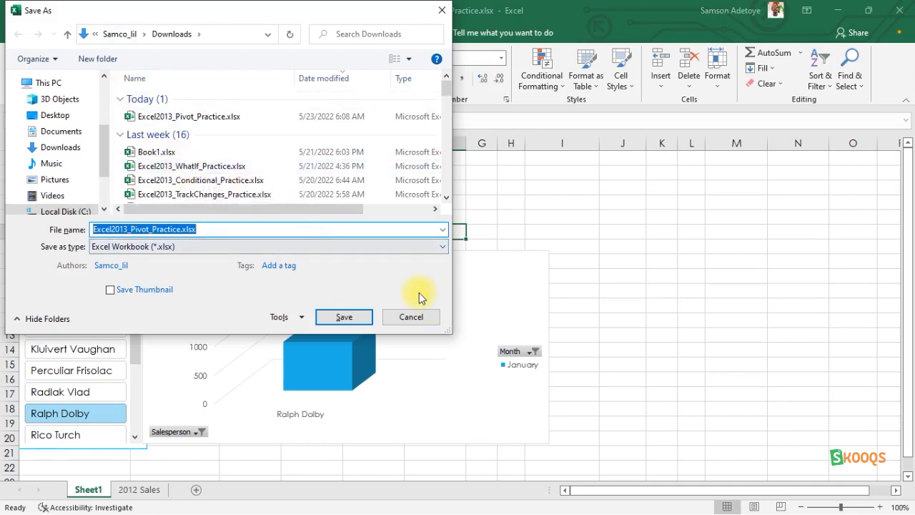
click(425, 318)
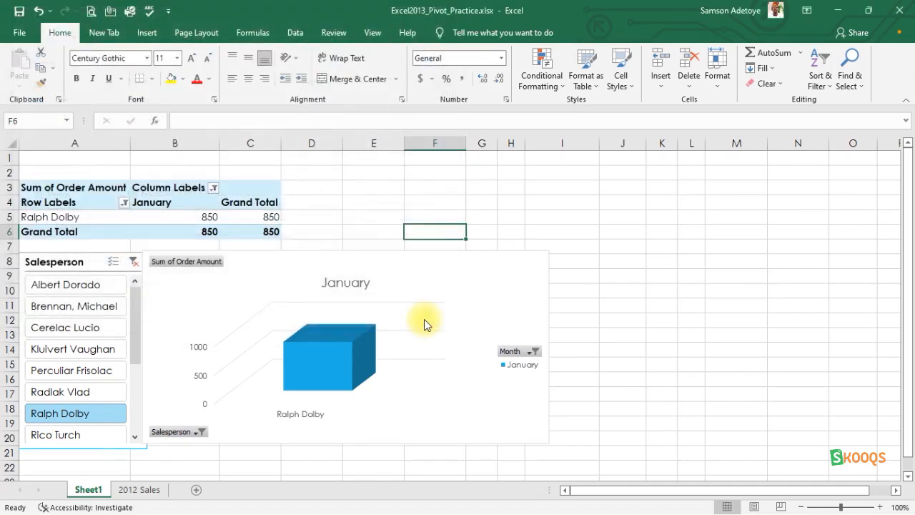
Step: Restore the Excel window to a smaller size and maximize it again, twice
scroll(424, 319, down, 4)
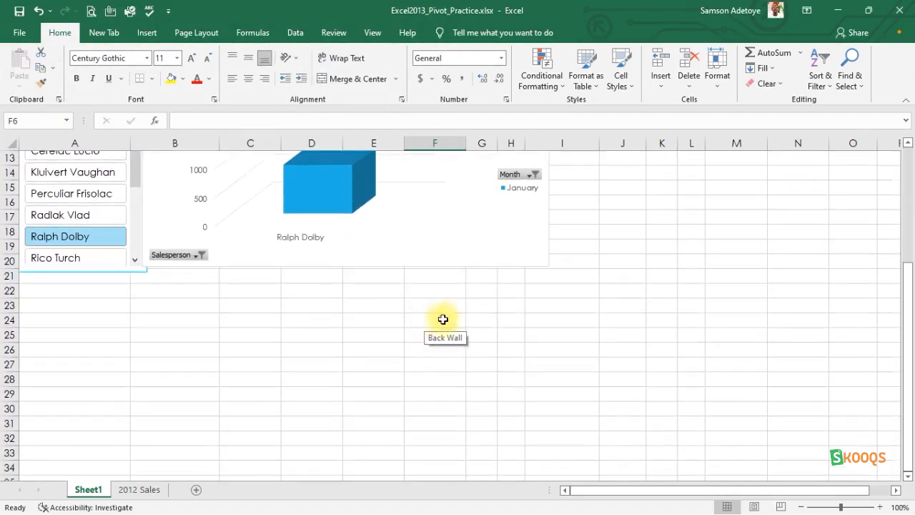
click(506, 349)
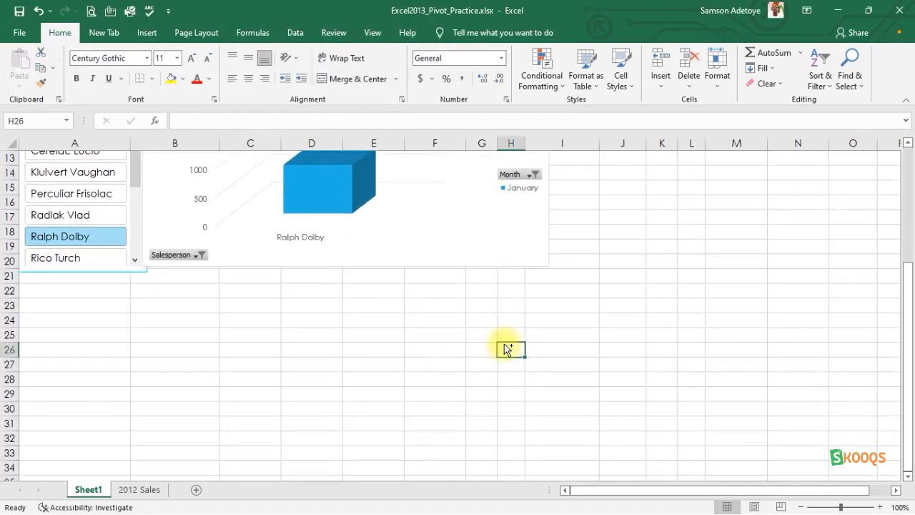
key(super+Down)
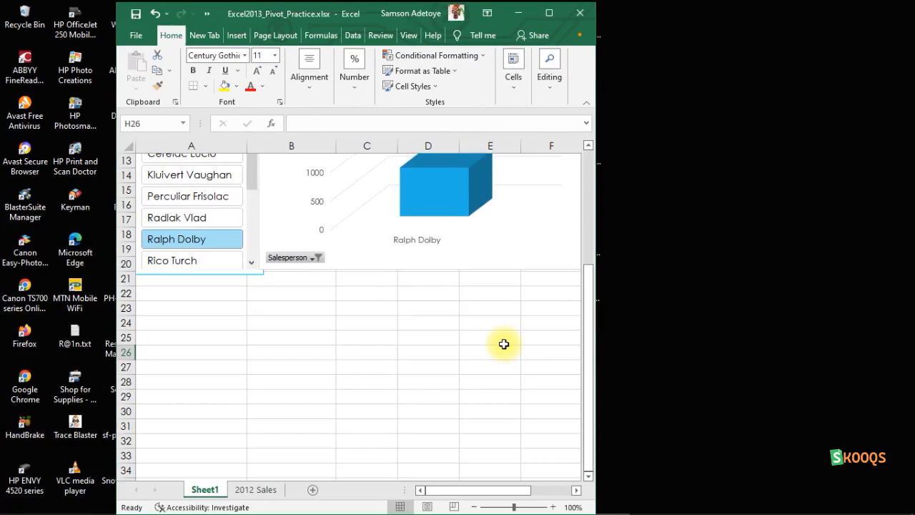
key(super+Up)
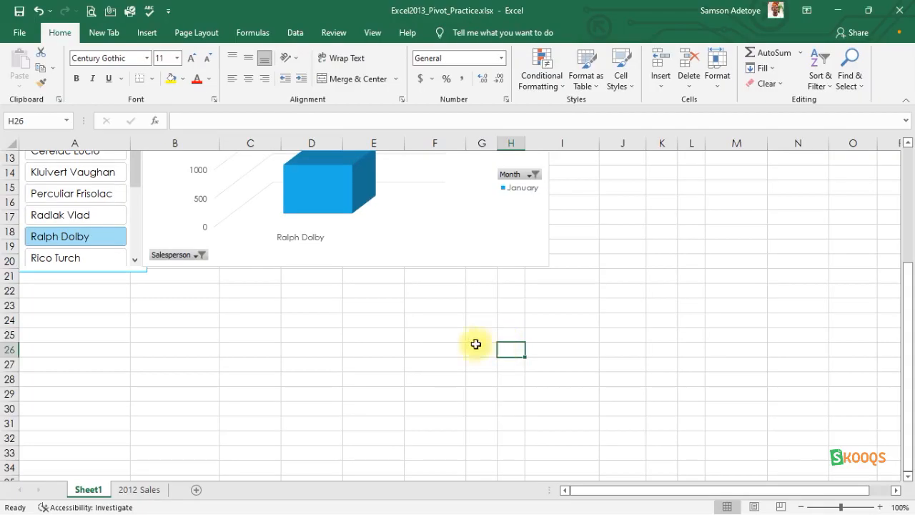
click(865, 11)
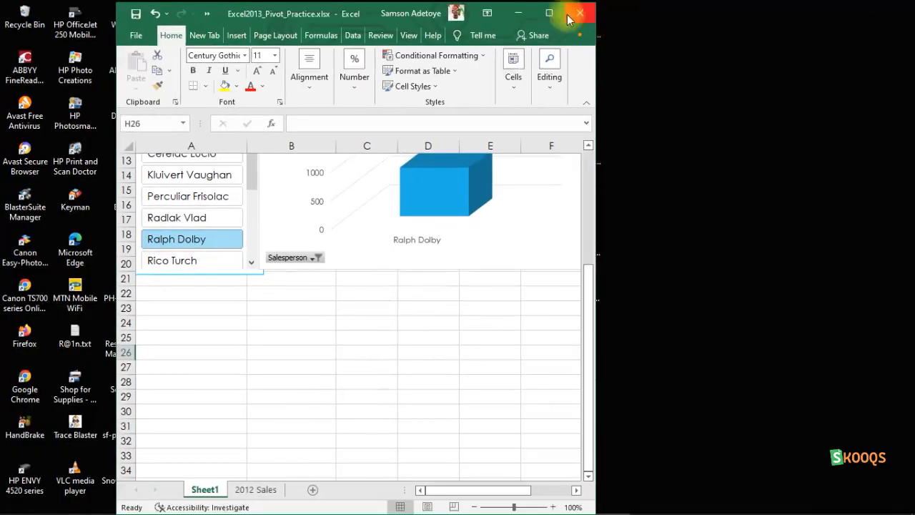
click(547, 13)
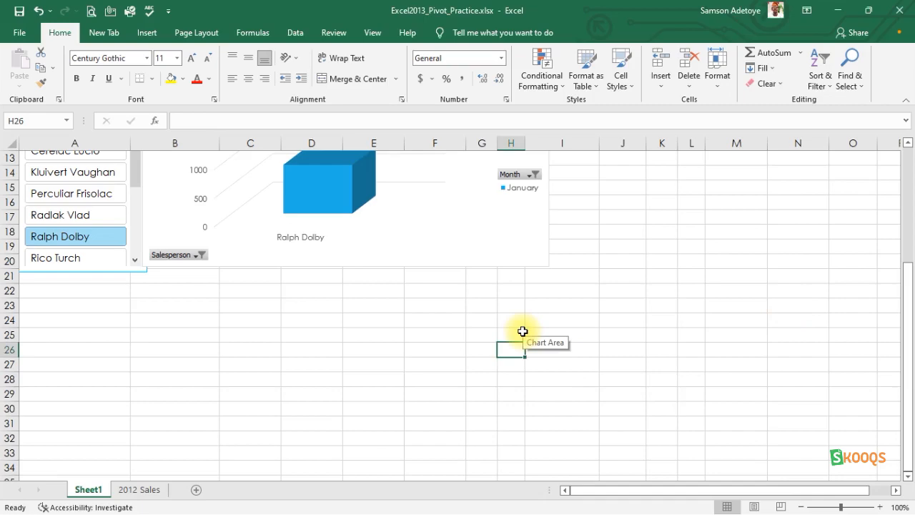
Step: Show the desktop and return to the practice workbook
key(super+d)
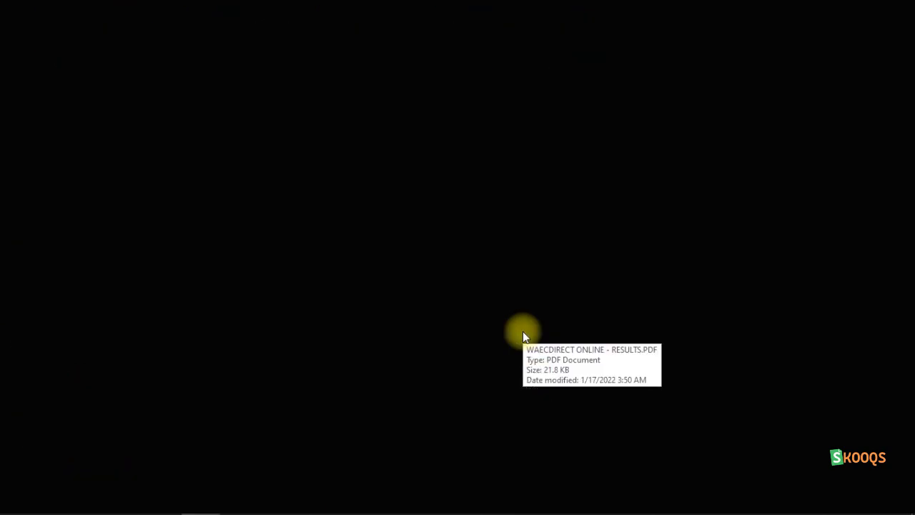
click(524, 336)
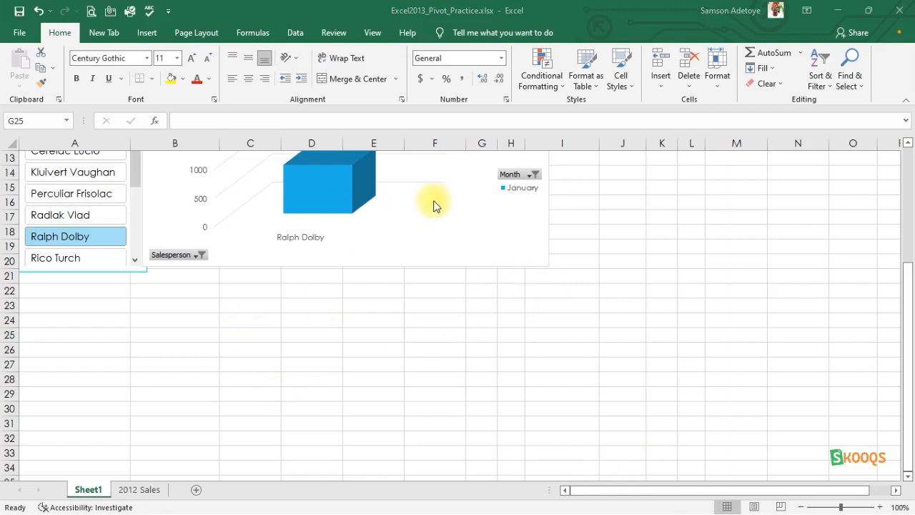
click(707, 238)
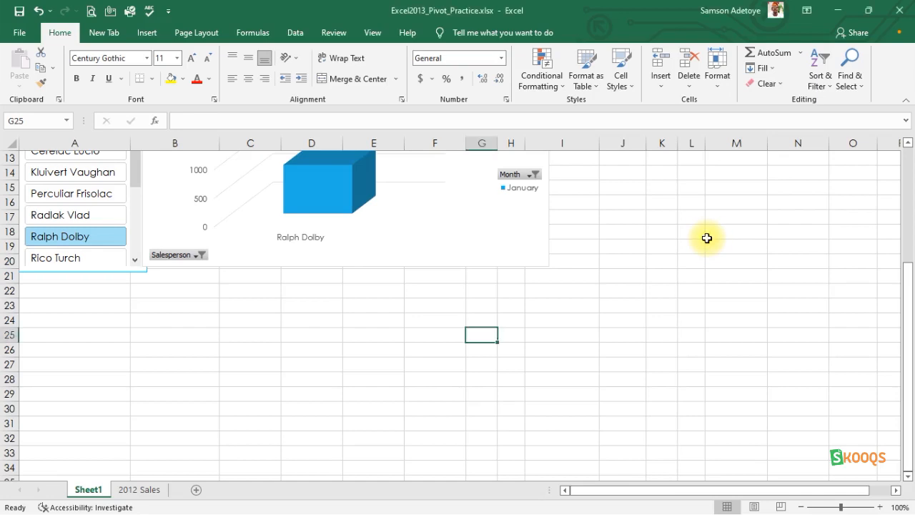
Step: Display the ribbon key tips and dismiss them
key(alt)
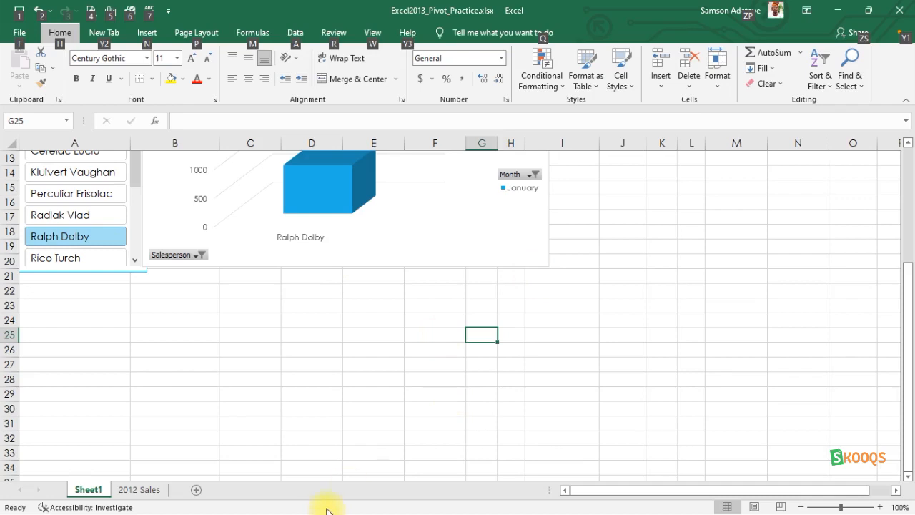
click(401, 421)
key(alt+F4)
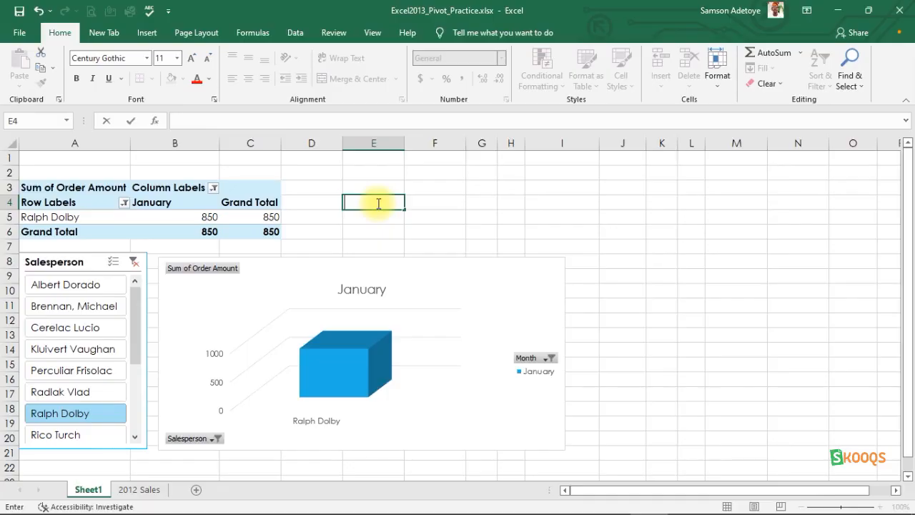
Step: Enter Control in cell E4 with a line break inside the cell
text(Control)
key(alt)
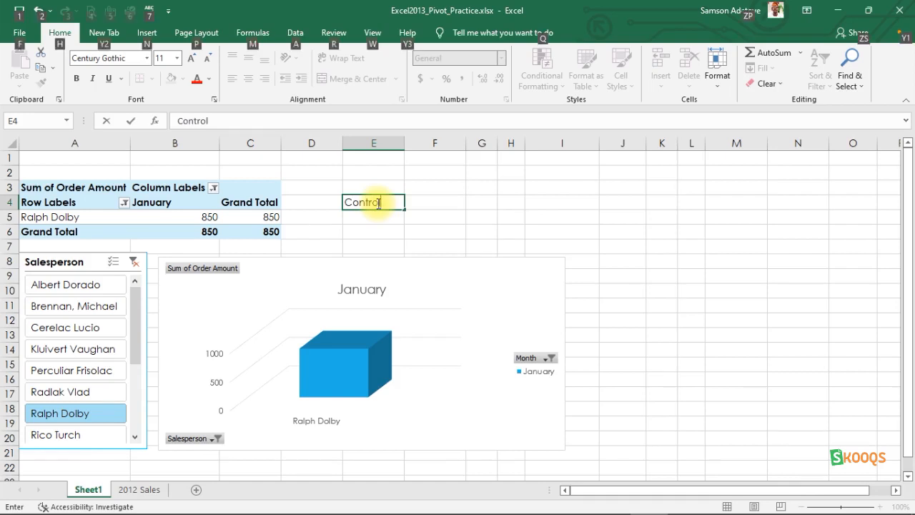
key(alt+Return)
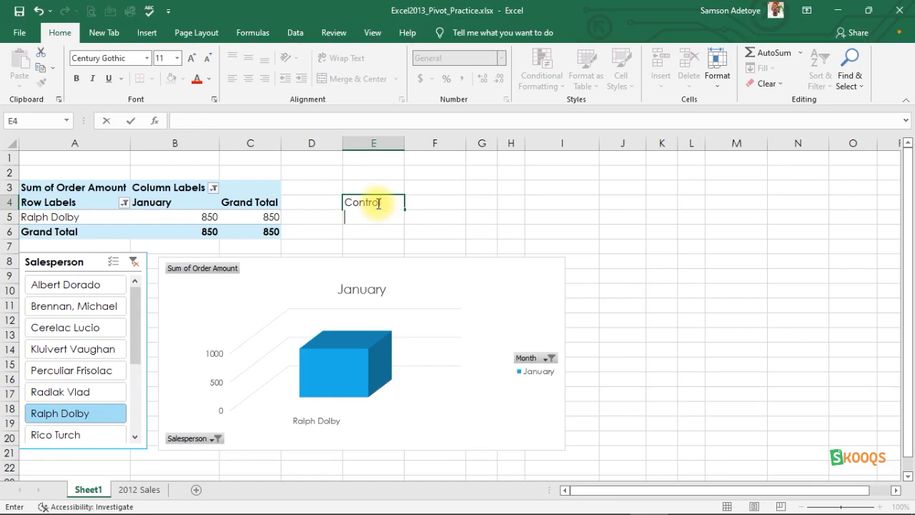
drag(401, 210, 568, 226)
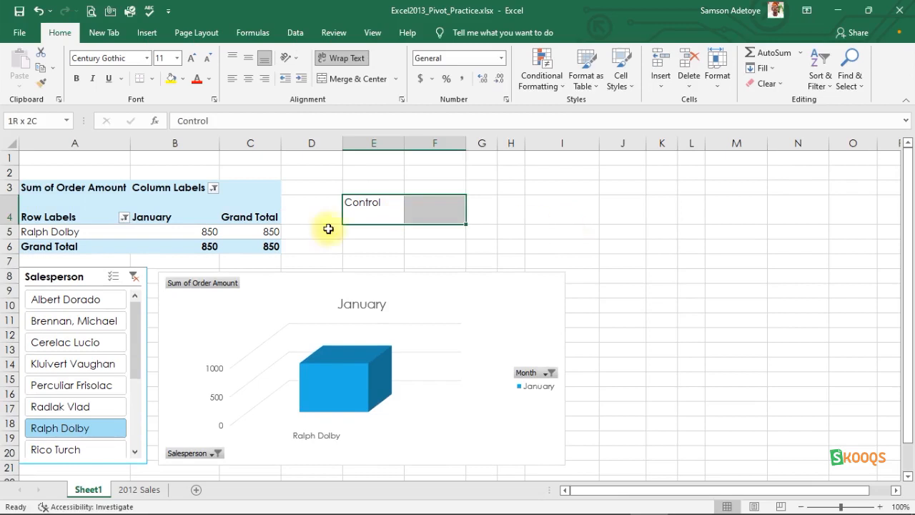
Step: Select cell F4 and extend the selection cell by cell to the right and left, ending with F4:I4
click(499, 214)
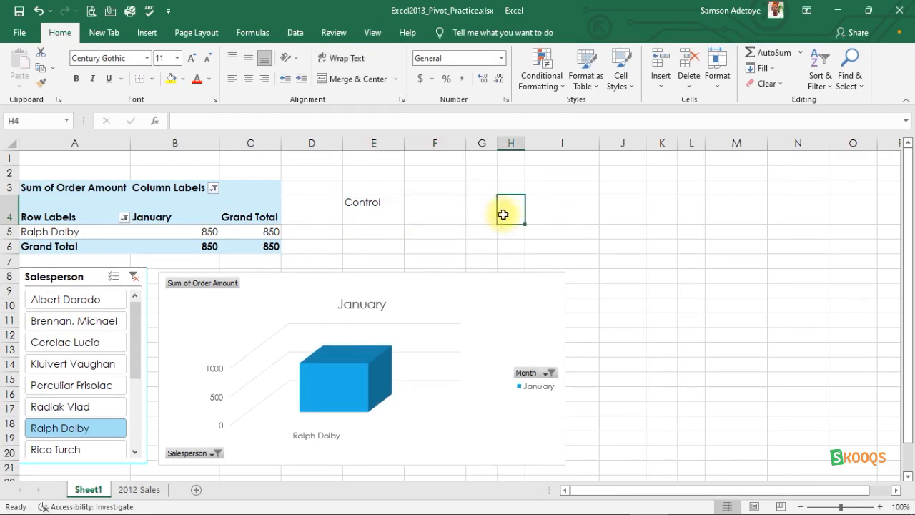
click(541, 212)
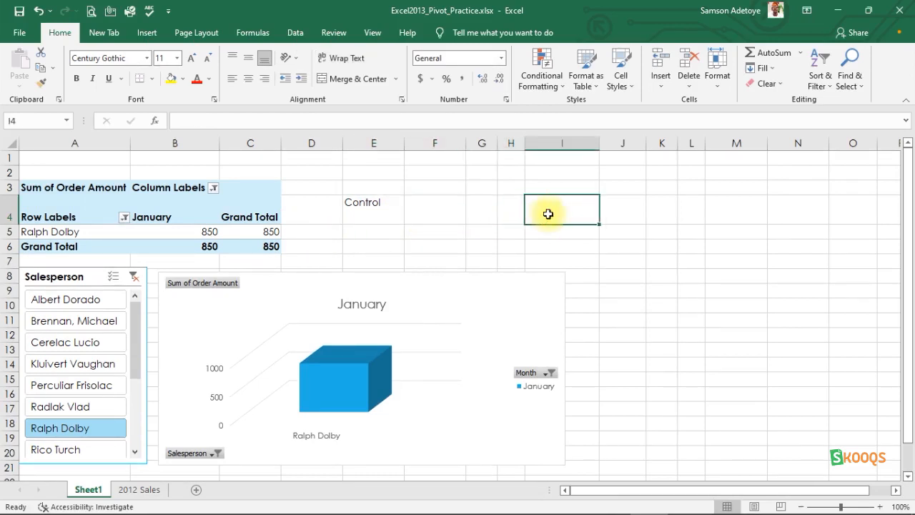
click(419, 221)
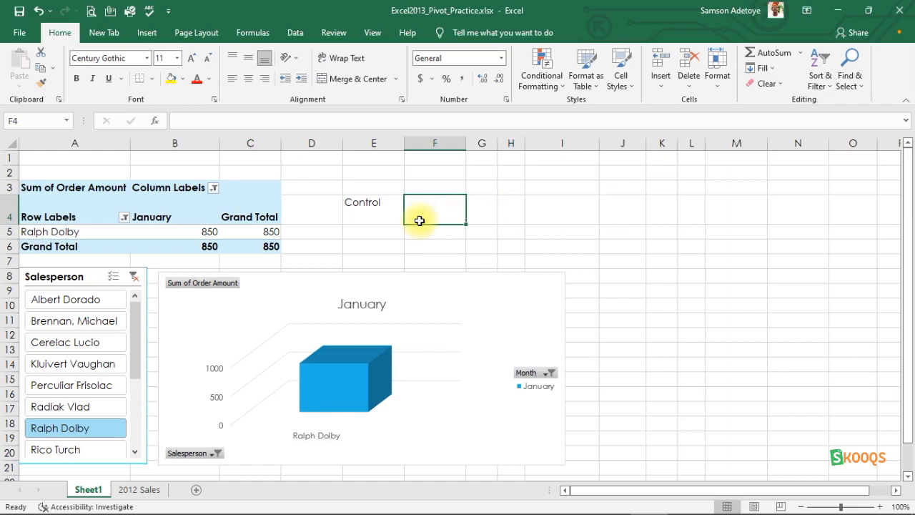
key(shift+Right)
key(shift+Right)
key(shift+Right)
key(shift+Left)
key(shift+Left)
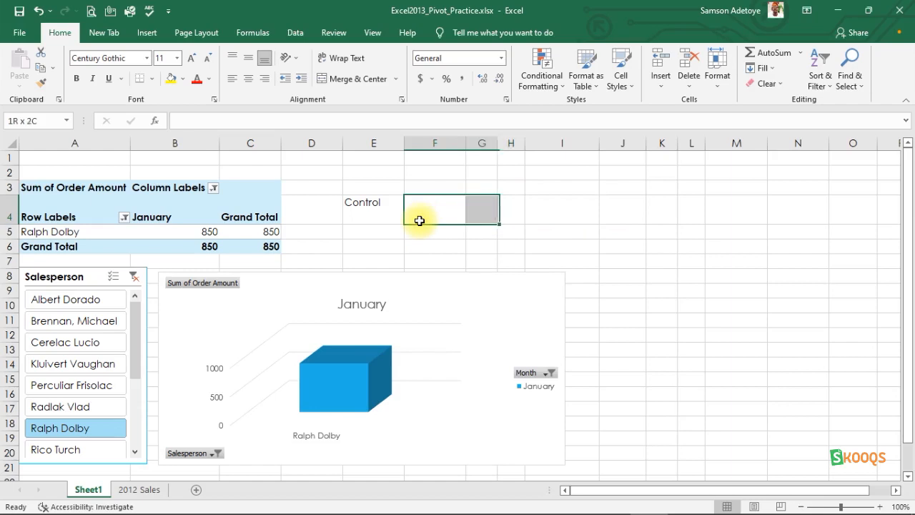
key(shift+Left)
key(shift+Left)
key(shift+Left)
key(shift+Left)
key(shift+Left)
key(shift+Right)
key(shift+Right)
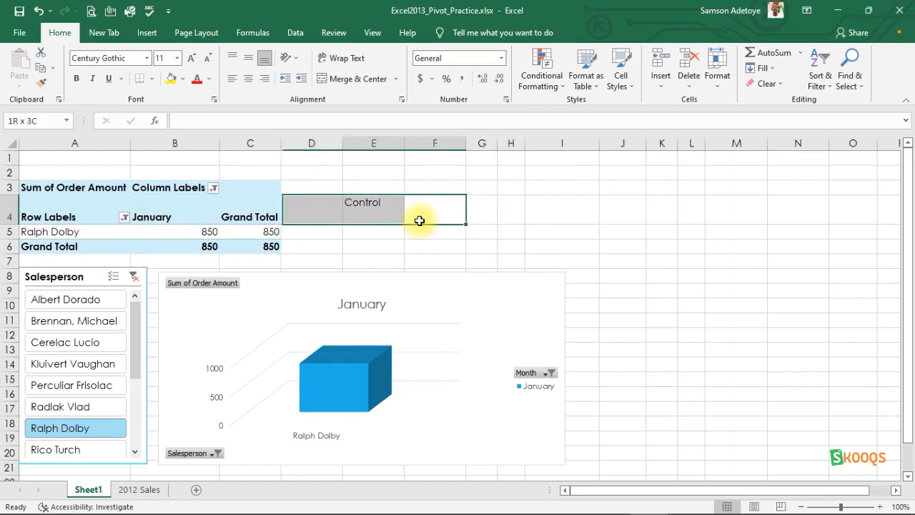
key(shift+Right)
key(shift+Right)
key(shift+Right)
key(shift+Right)
key(shift+Right)
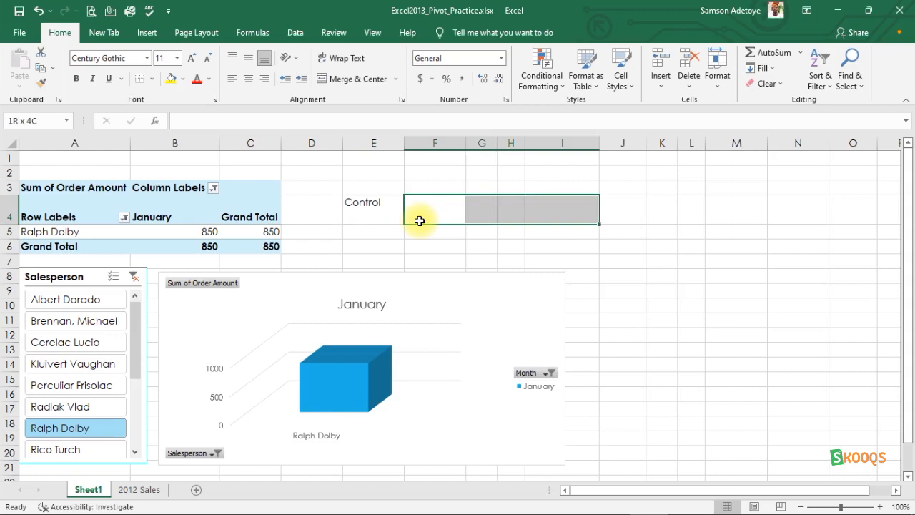
Step: Jump to the sheet's last column in row 4, then back across data edges to cells E4, C4 and A4
key(ctrl+Right)
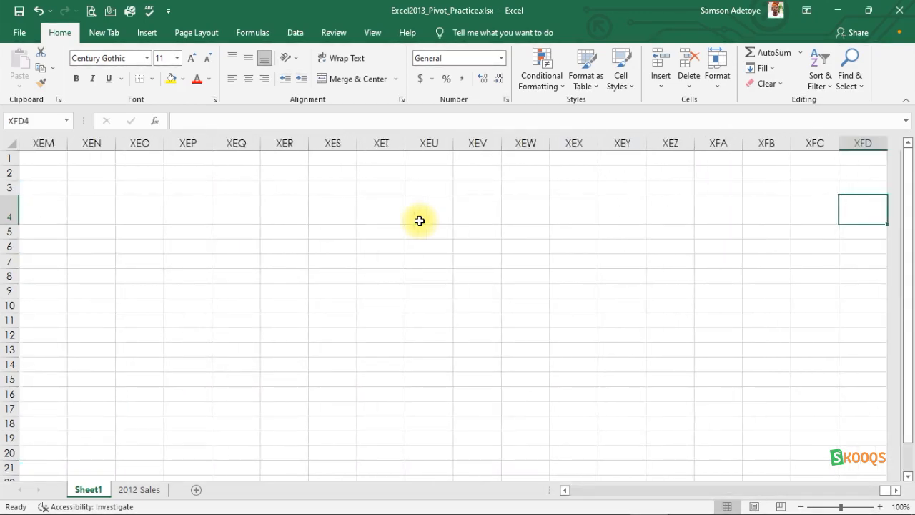
key(ctrl+Left)
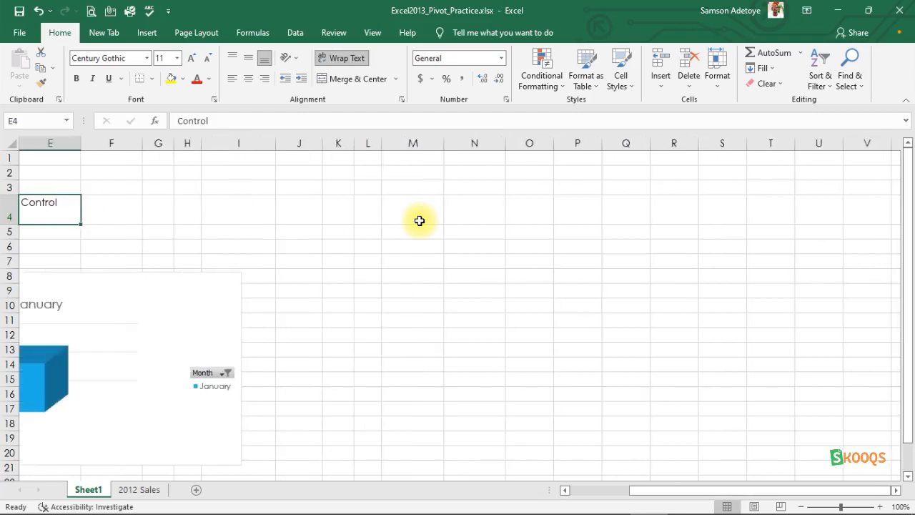
key(ctrl+Left)
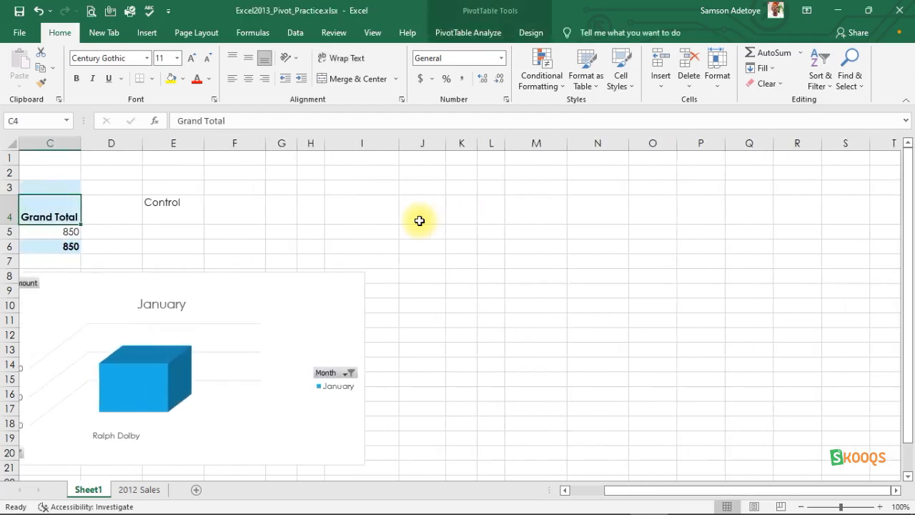
key(ctrl+Left)
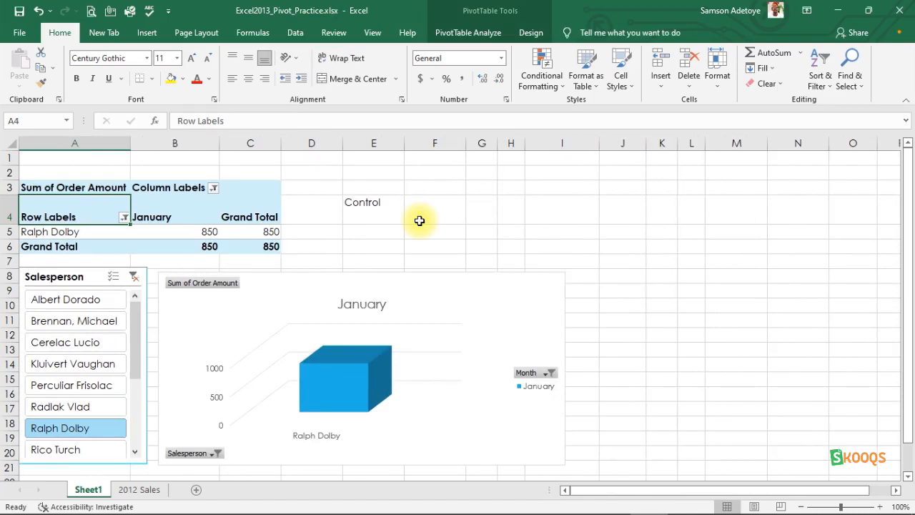
Step: Open cell A4 for editing, then clear cell E4 in edit mode and cancel the change
key(F2)
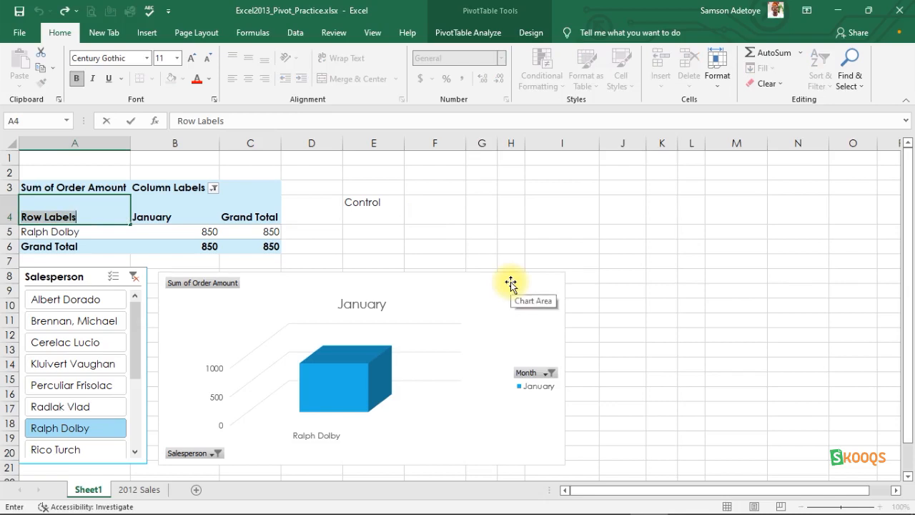
click(364, 210)
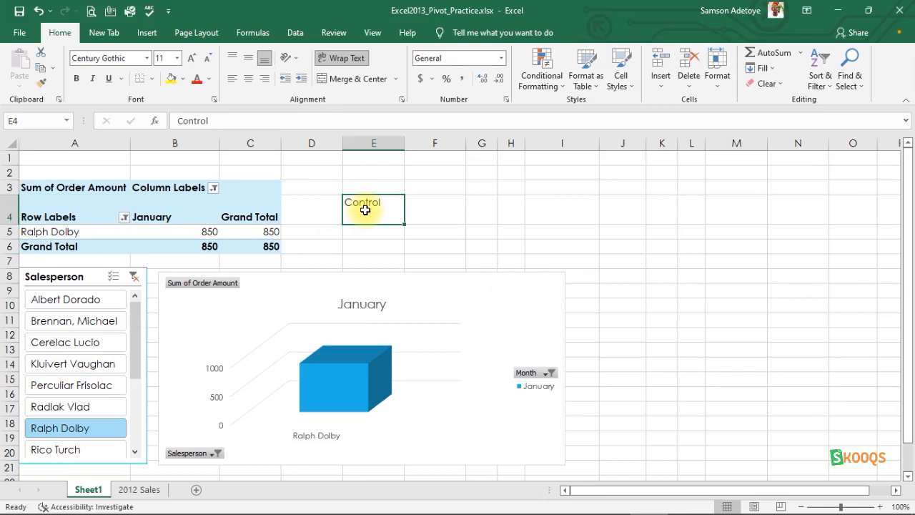
key(BackSpace)
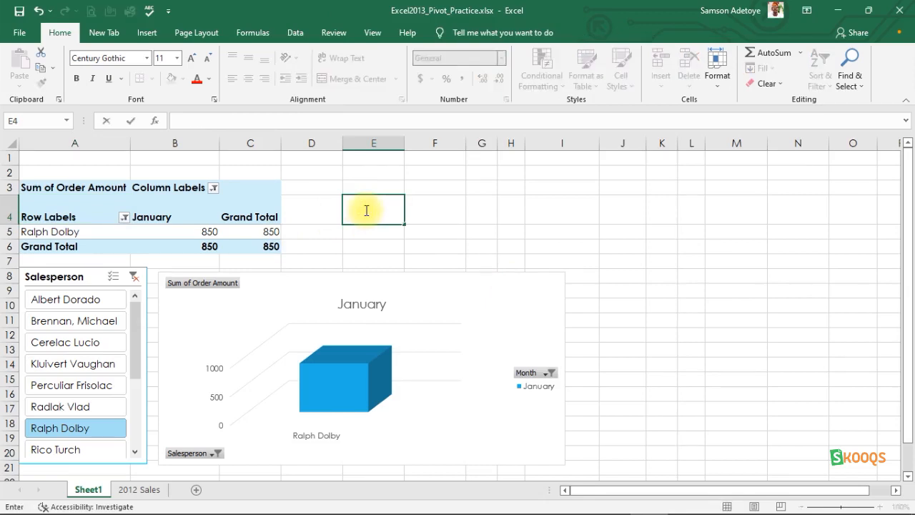
key(Escape)
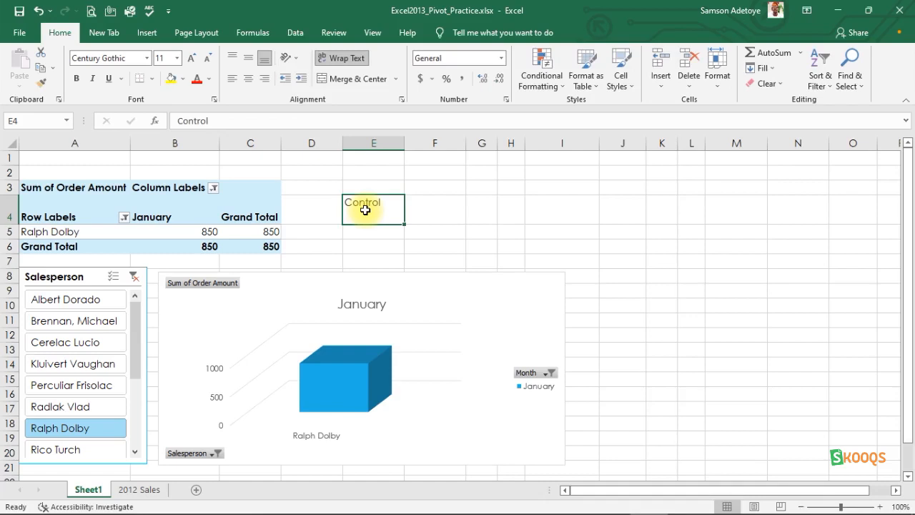
Step: Delete the contents of cell E4 and undo the deletion
click(427, 201)
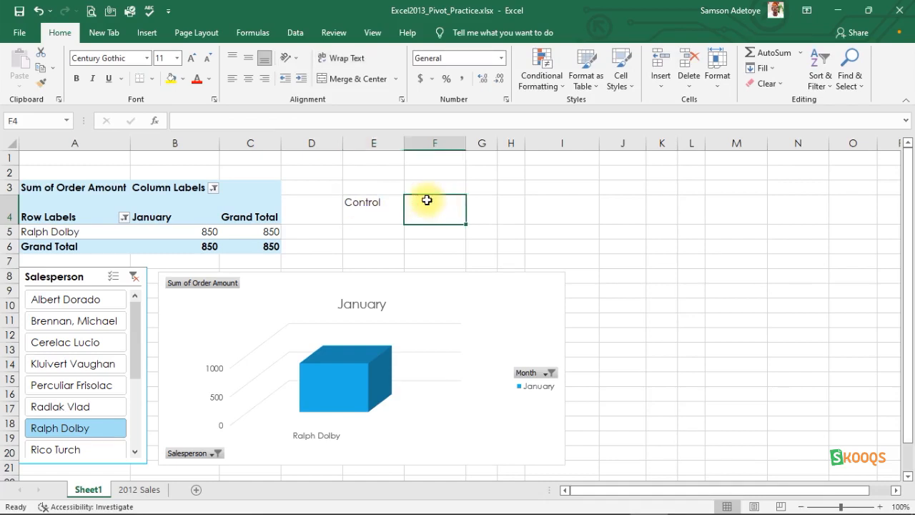
click(368, 206)
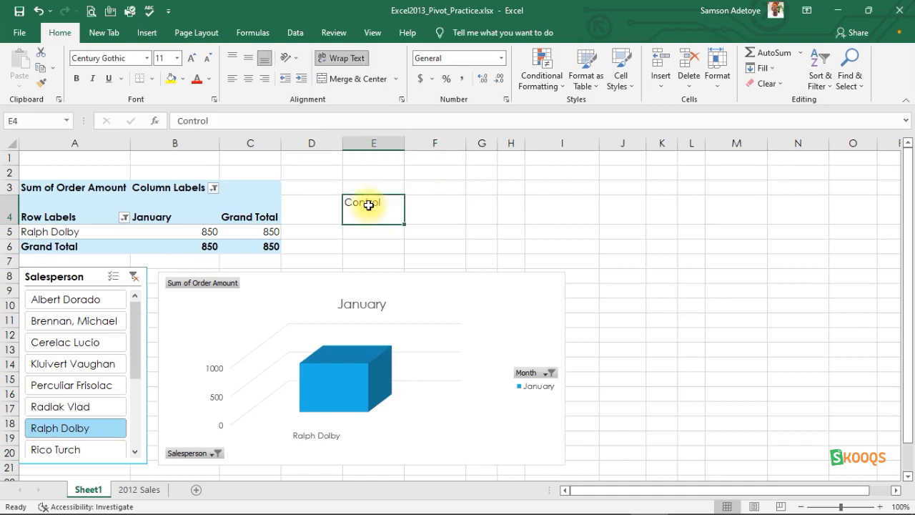
key(Delete)
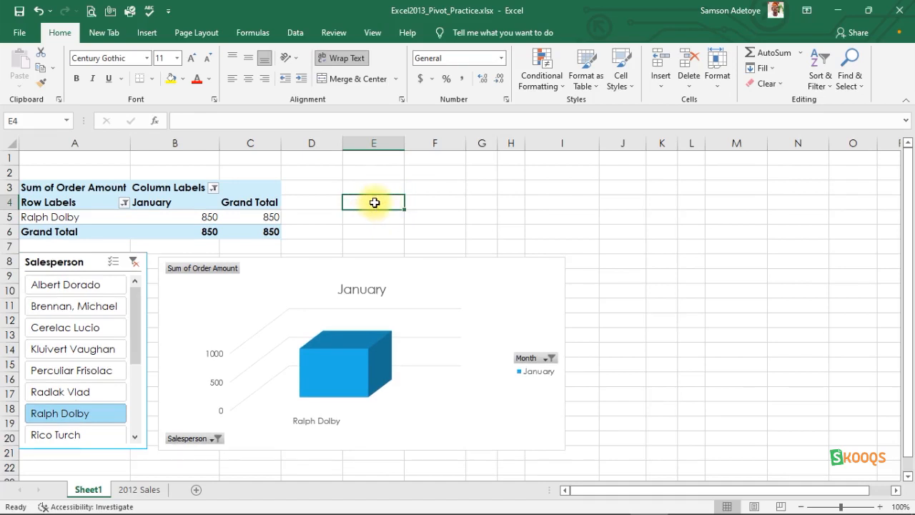
key(ctrl+z)
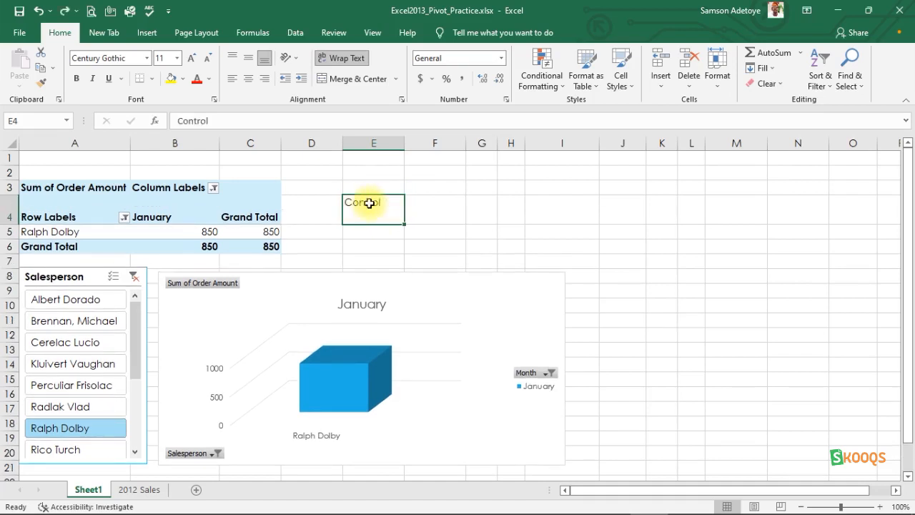
Step: Clear cell E4 again by backspacing and by deleting, undoing each clearing
key(BackSpace)
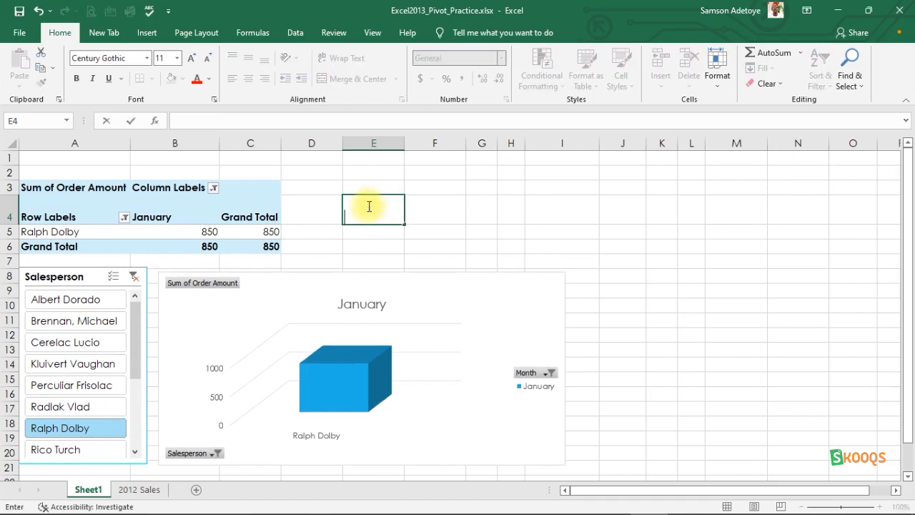
click(428, 209)
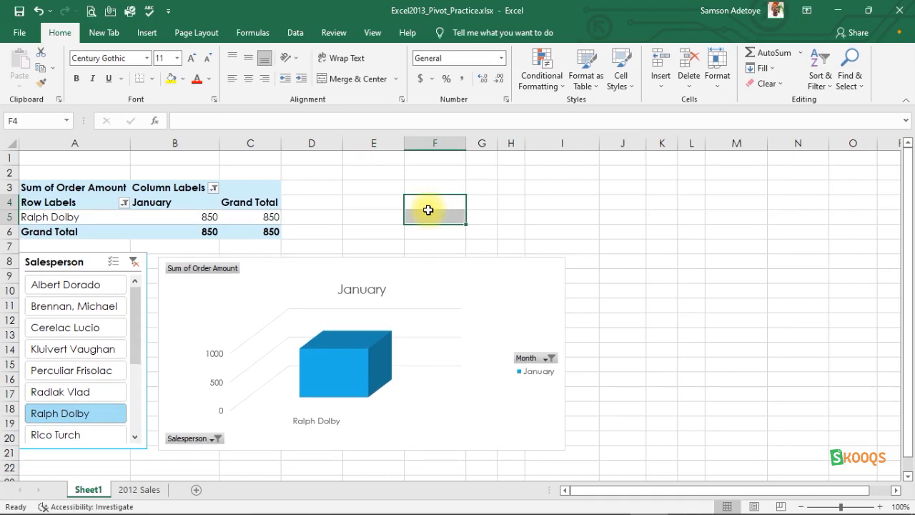
key(ctrl+z)
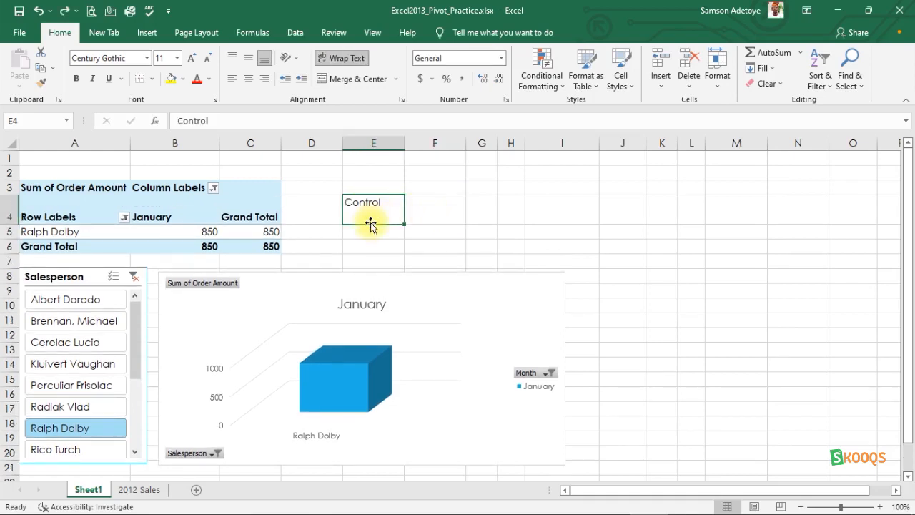
key(Delete)
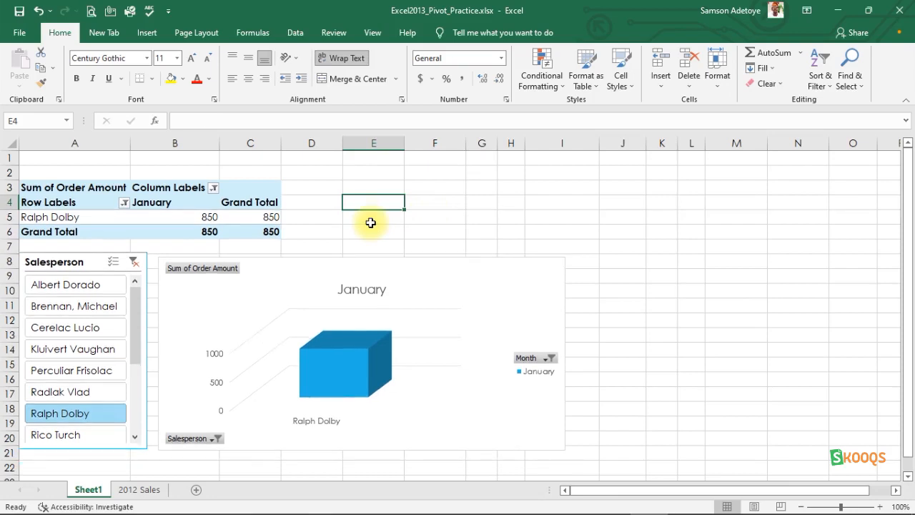
key(ctrl+z)
Step: Start typing Col into cell F4 and cancel the entry
click(449, 213)
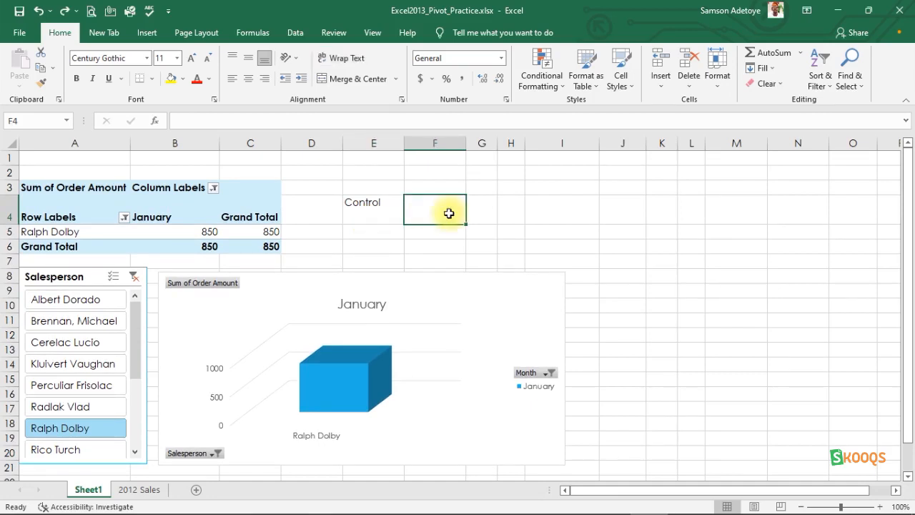
text(Col)
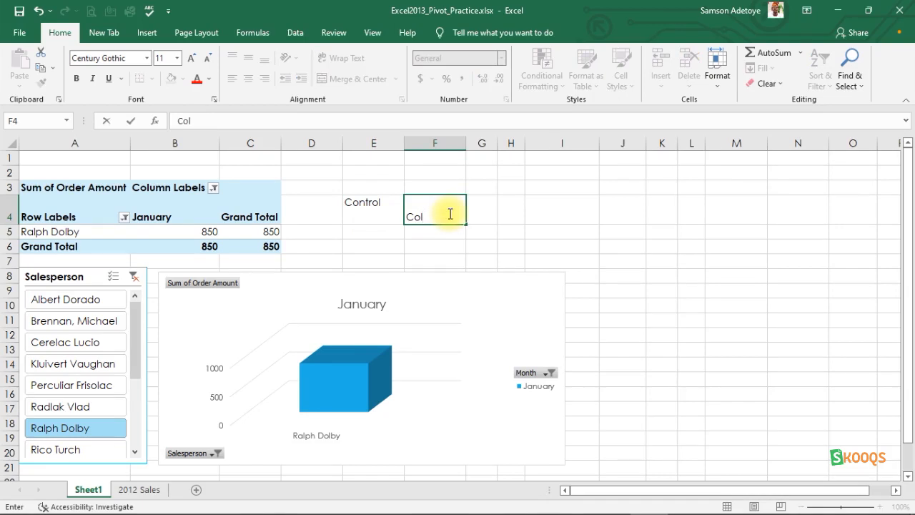
key(Escape)
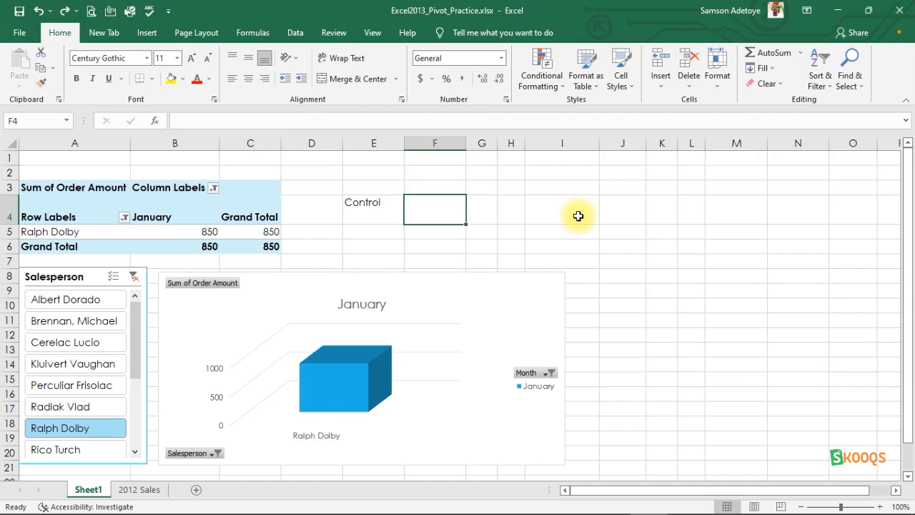
Step: Run a spell check of the sheet, continuing from the beginning of the sheet
key(F7)
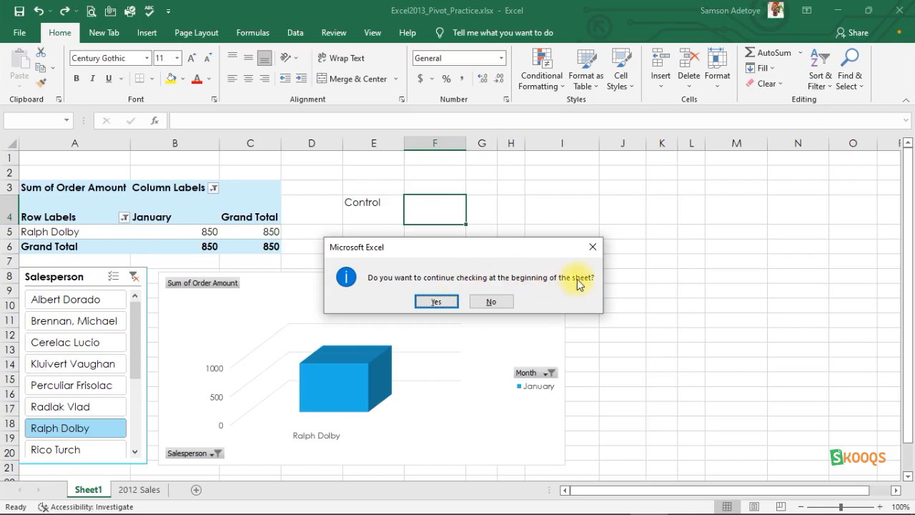
click(429, 304)
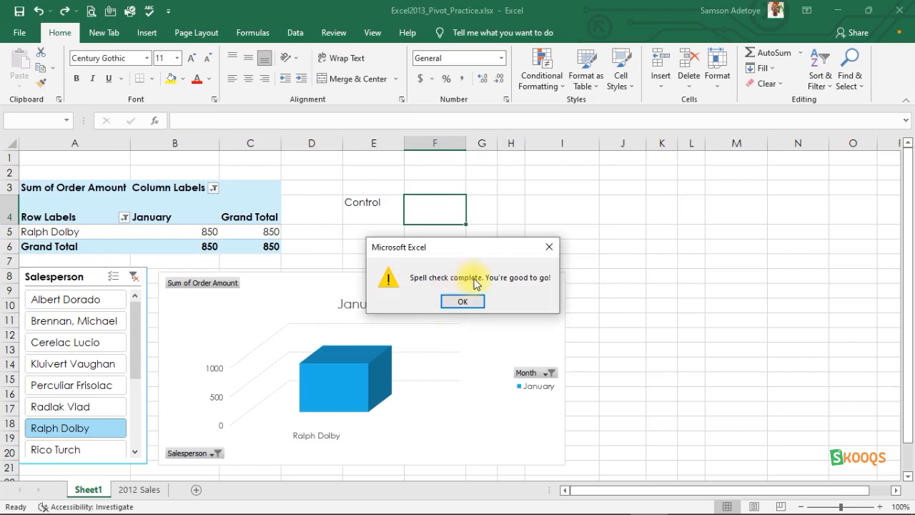
click(458, 301)
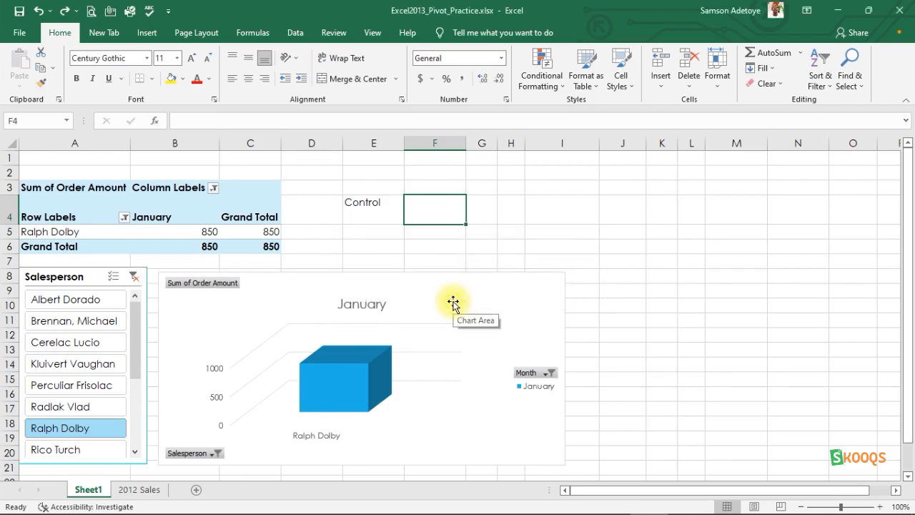
Step: Try to toggle the filter on empty cell I7 and dismiss the message
click(572, 259)
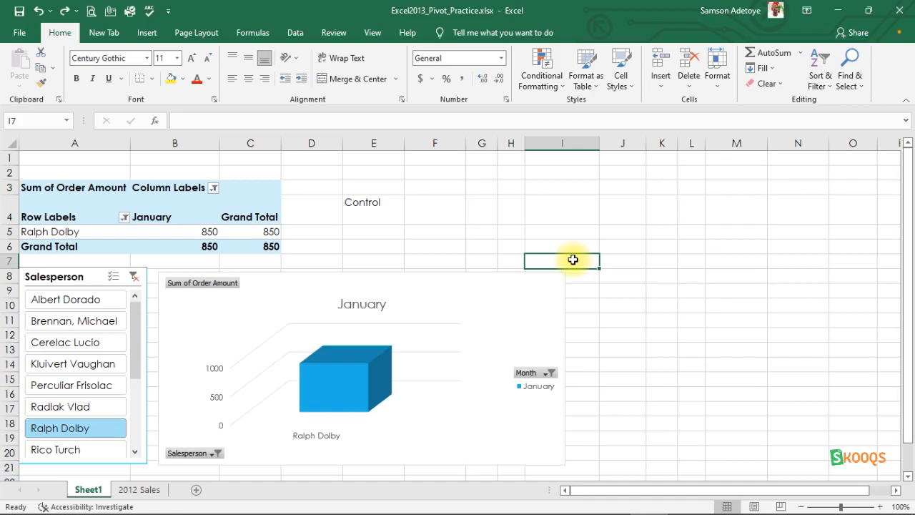
key(ctrl+shift+l)
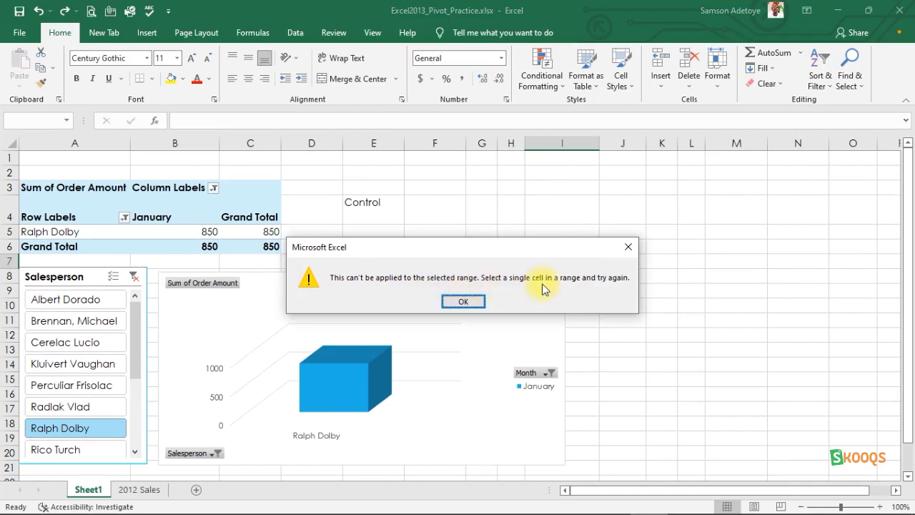
click(628, 246)
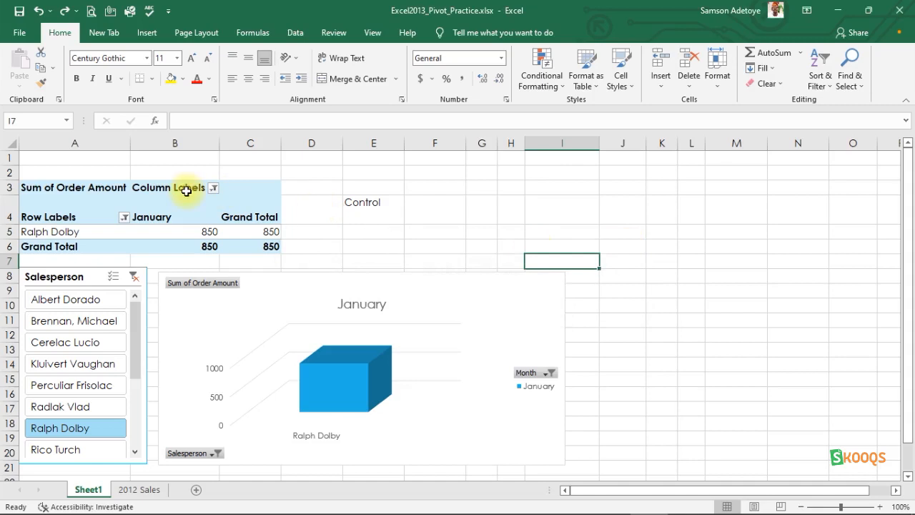
Step: Select cell A5 and extend the selection to A5:C5, then select cell A6
click(64, 233)
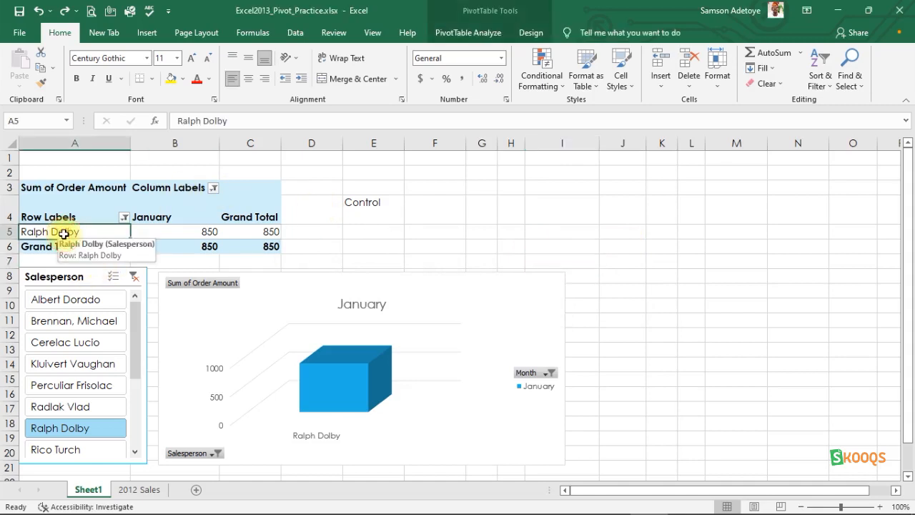
key(shift+Right)
key(shift+Right)
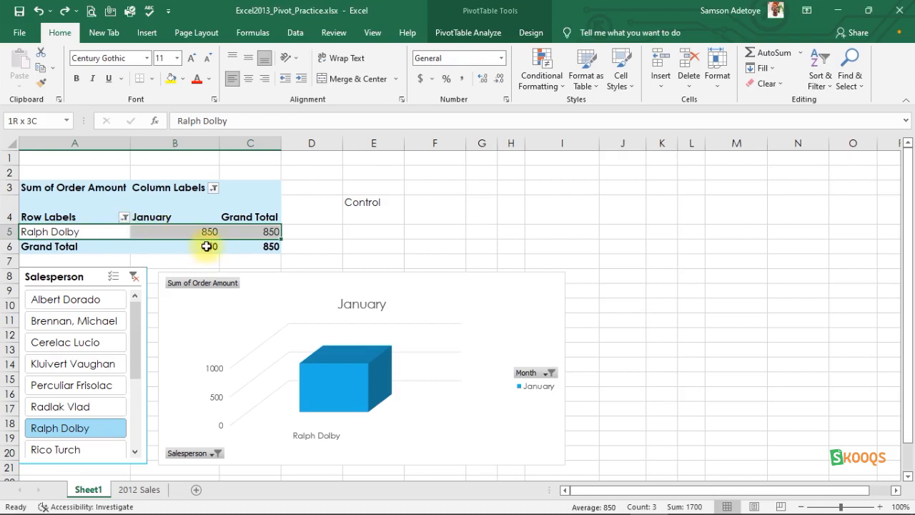
click(64, 250)
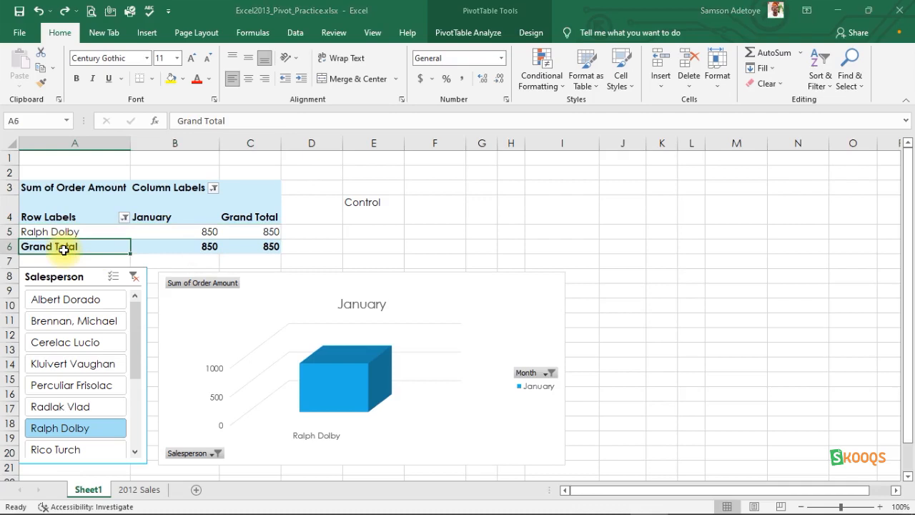
click(404, 287)
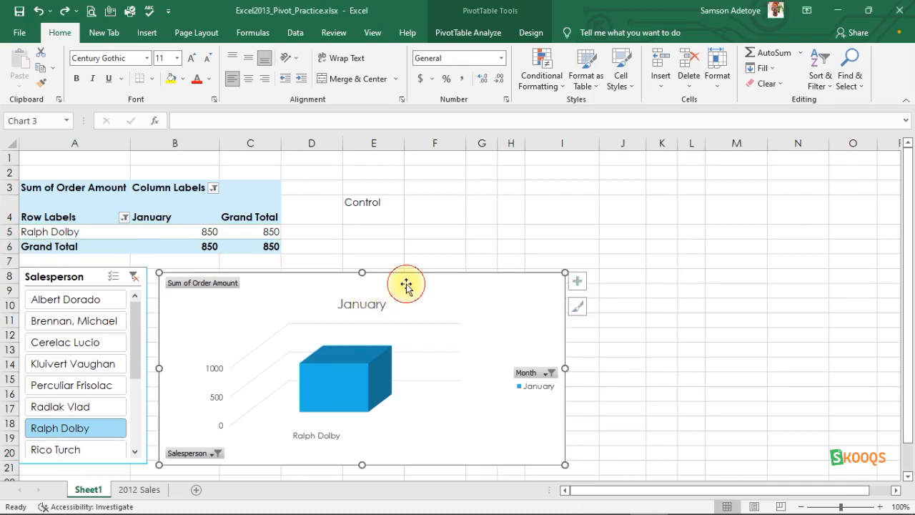
click(245, 216)
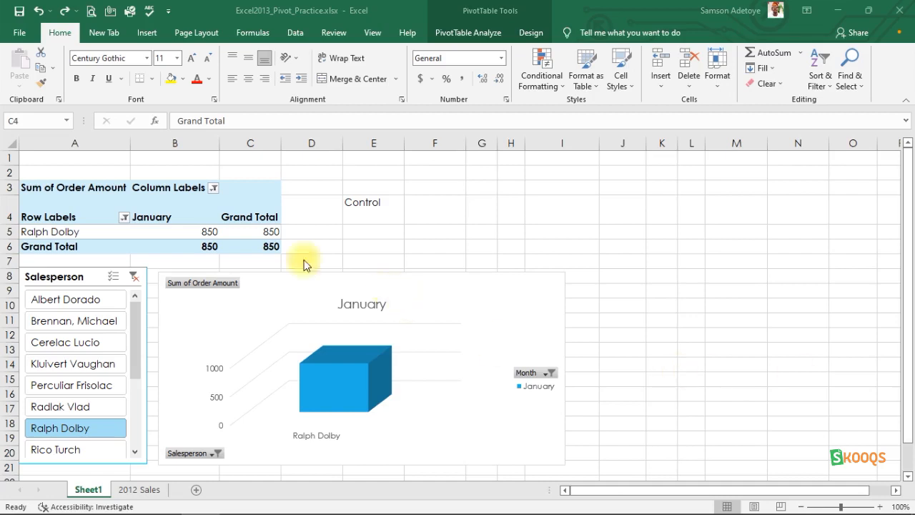
click(72, 305)
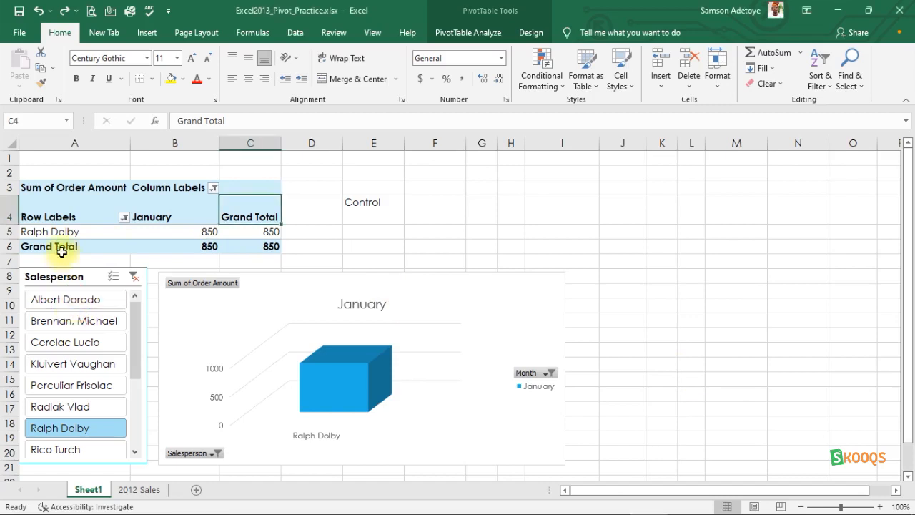
click(152, 219)
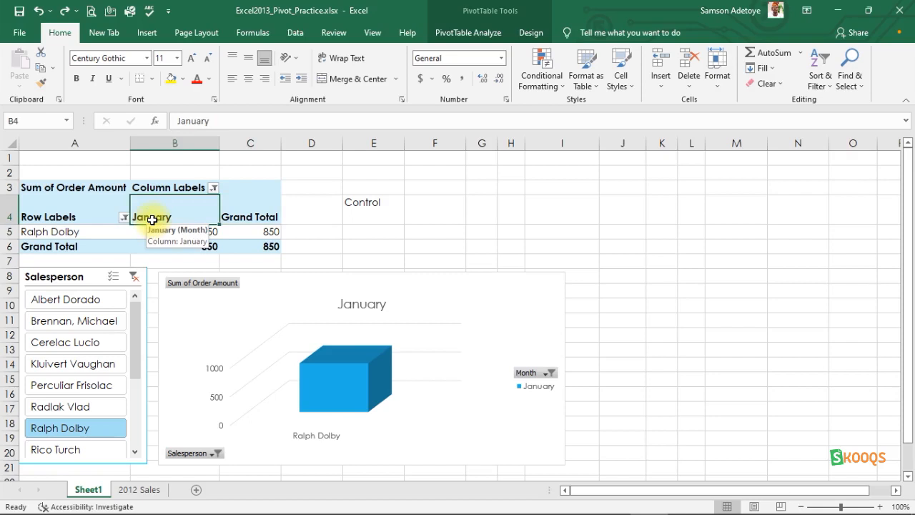
key(alt)
key(alt)
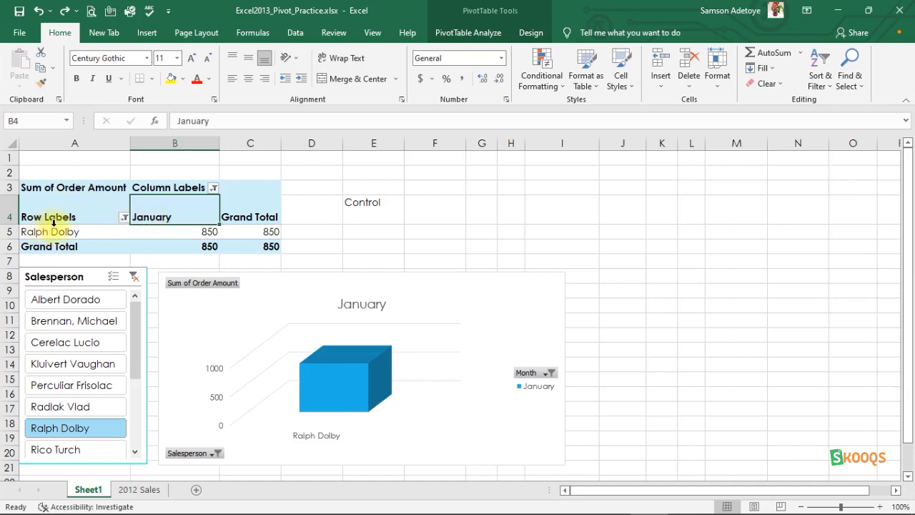
click(242, 215)
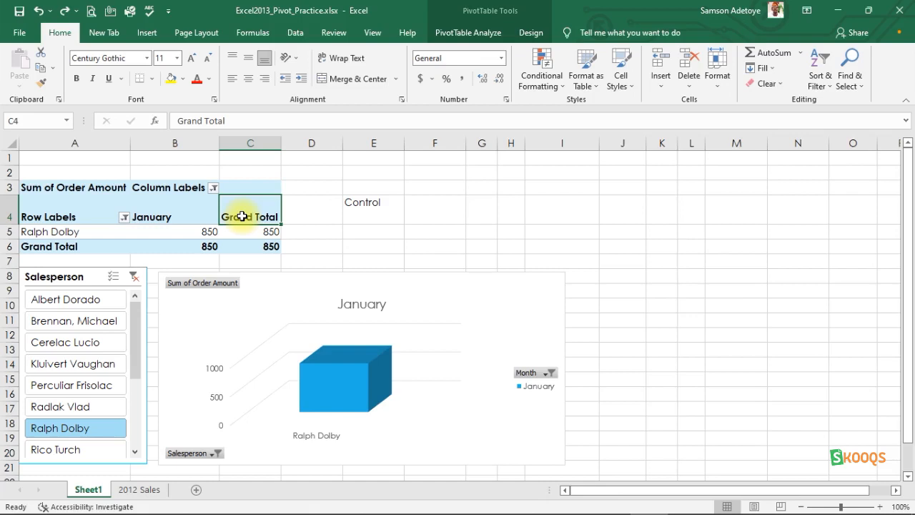
Step: Undo the Control entry in cell E4
key(ctrl+z)
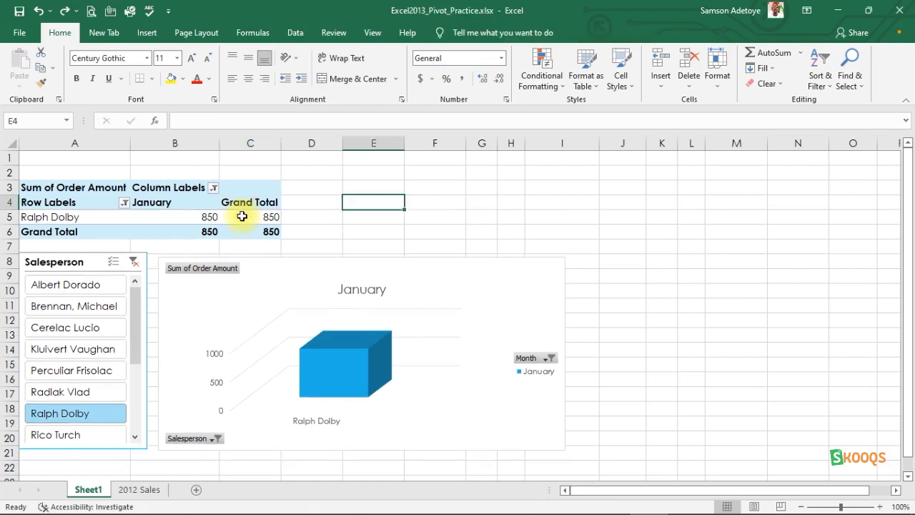
Step: Open the Column Labels filter menu in B3 and cancel it without changing anything
click(171, 193)
click(160, 189)
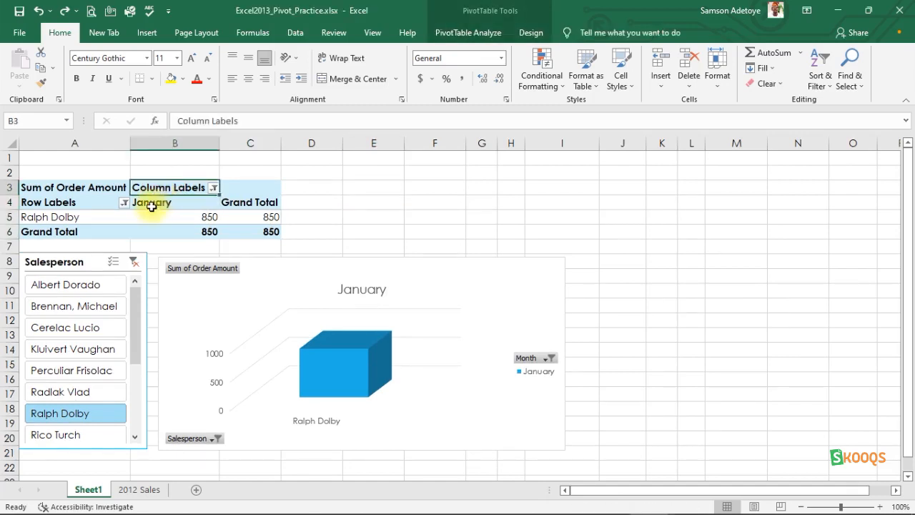
click(150, 208)
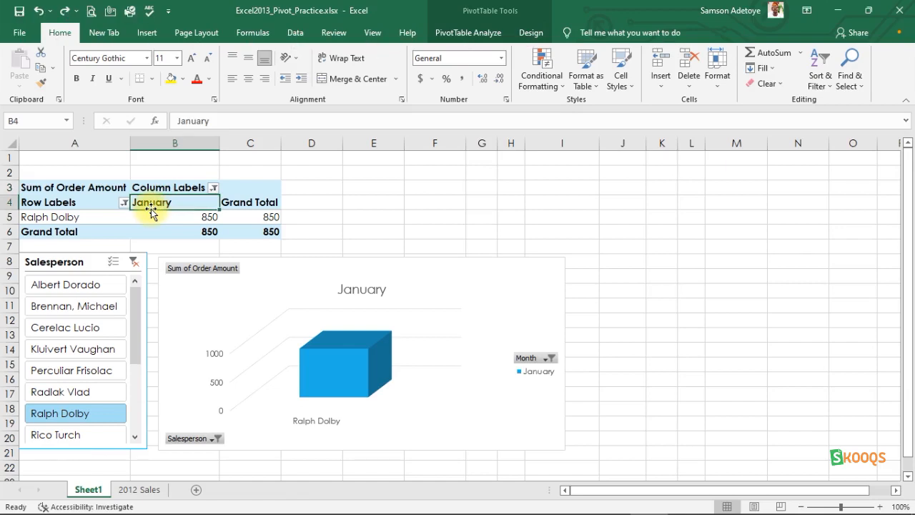
click(163, 188)
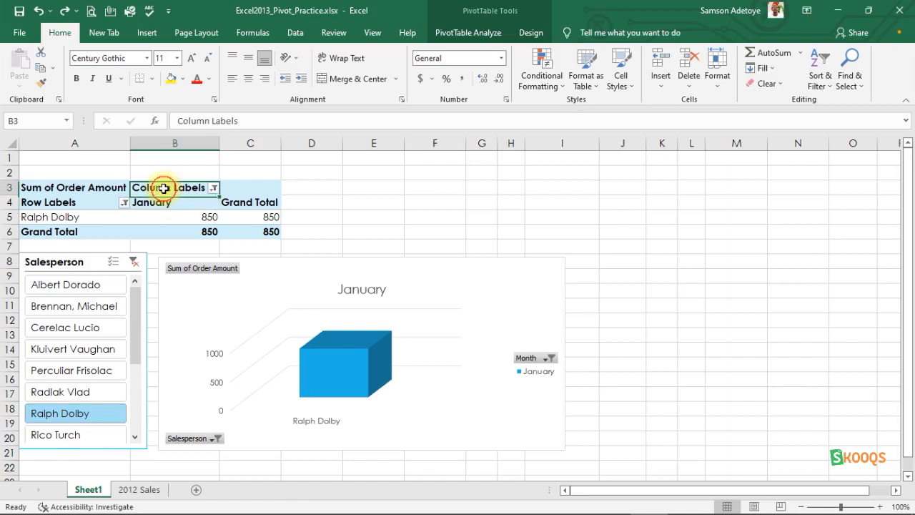
key(alt+Down)
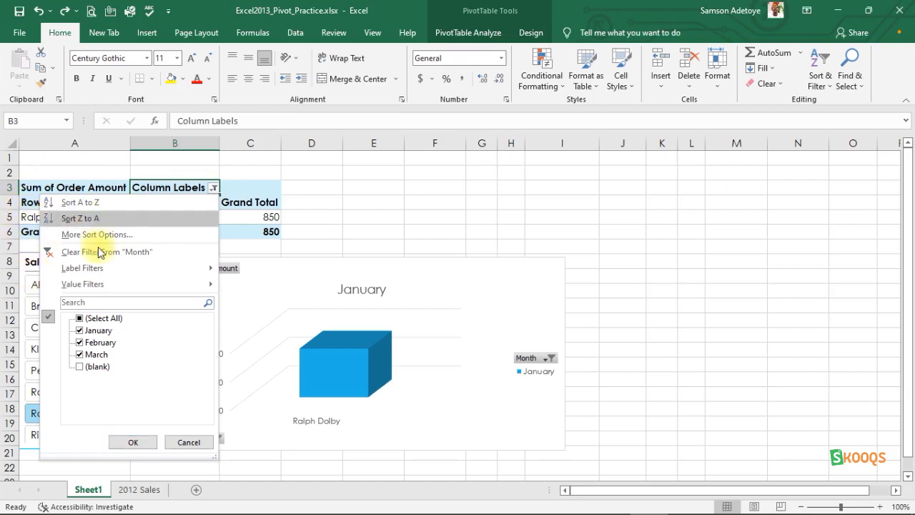
click(191, 441)
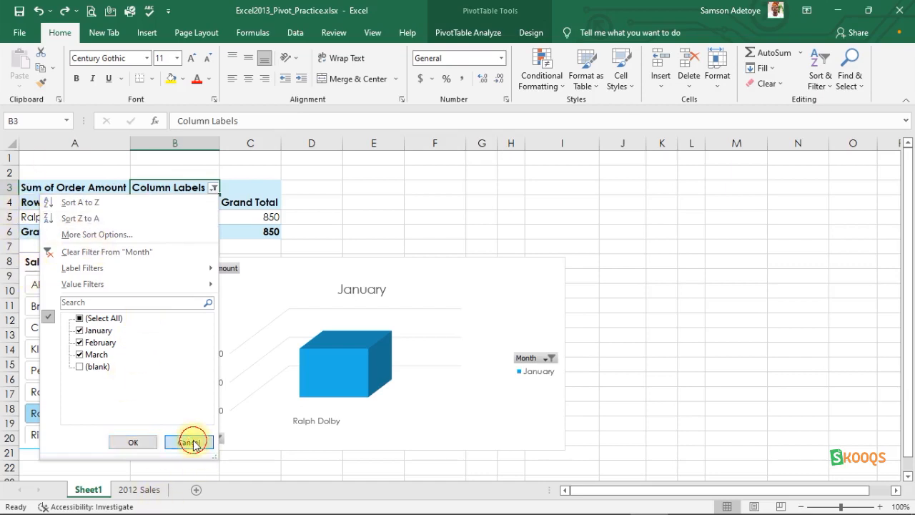
Step: Open the Go To dialog, cancel it, and select cell F4
click(627, 392)
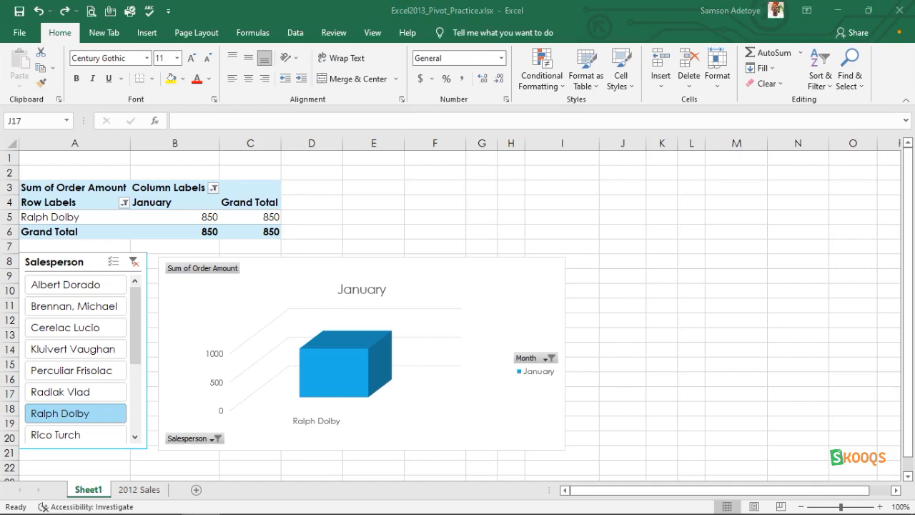
click(405, 205)
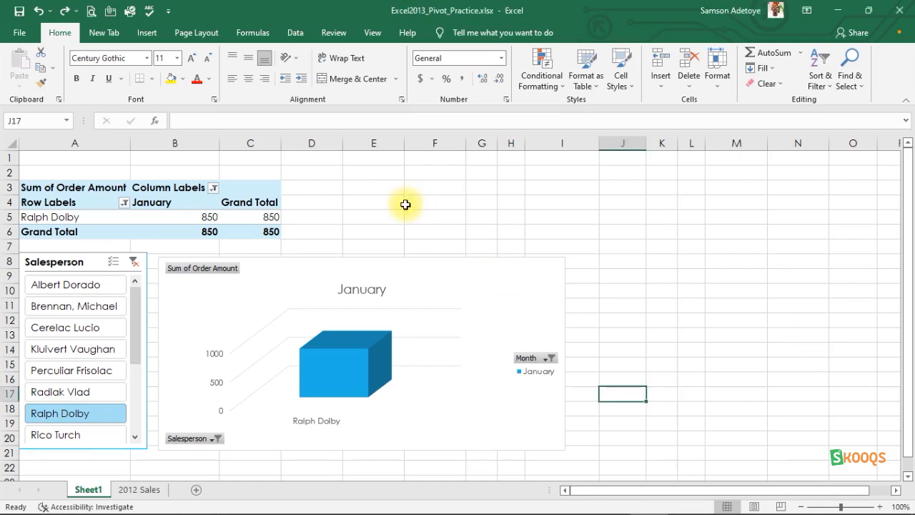
key(F5)
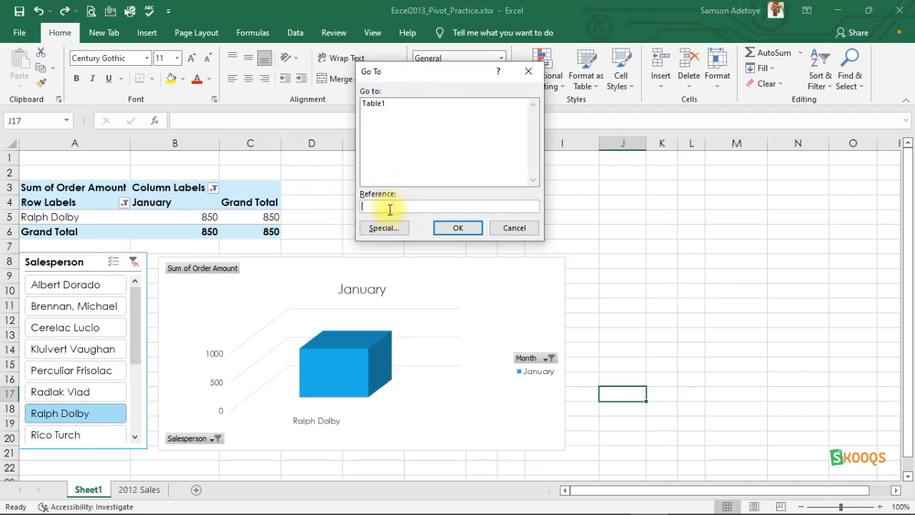
click(509, 228)
click(447, 203)
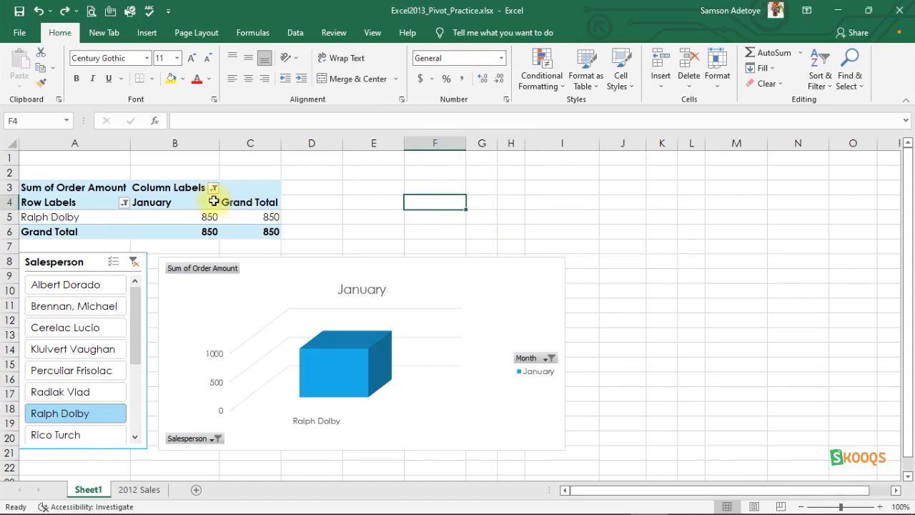
click(139, 198)
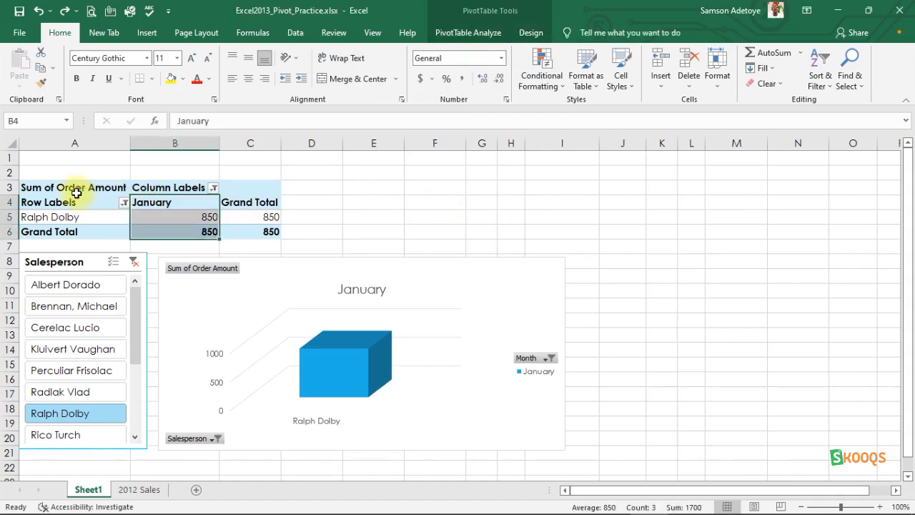
click(113, 187)
click(62, 202)
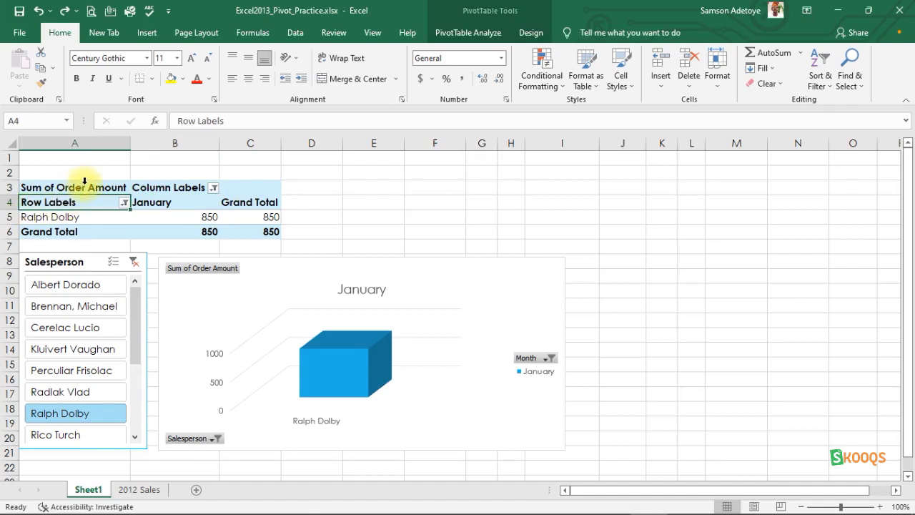
click(80, 192)
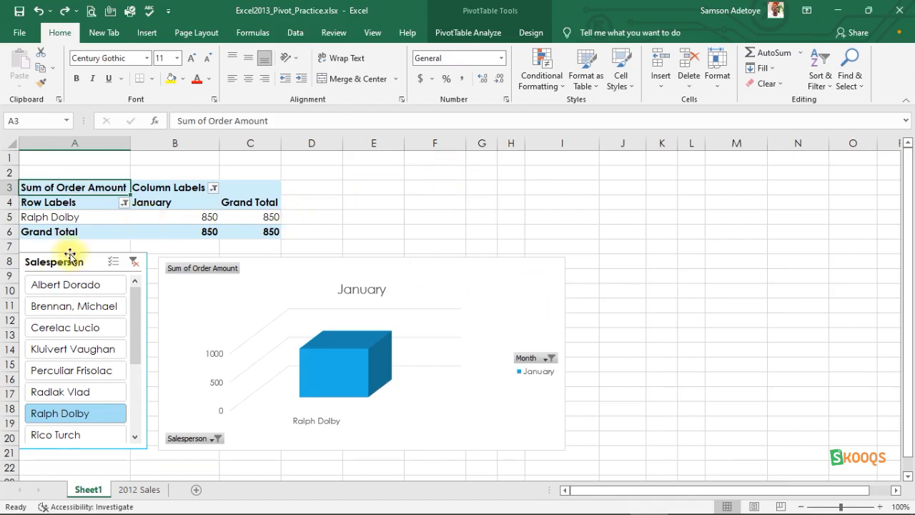
click(53, 218)
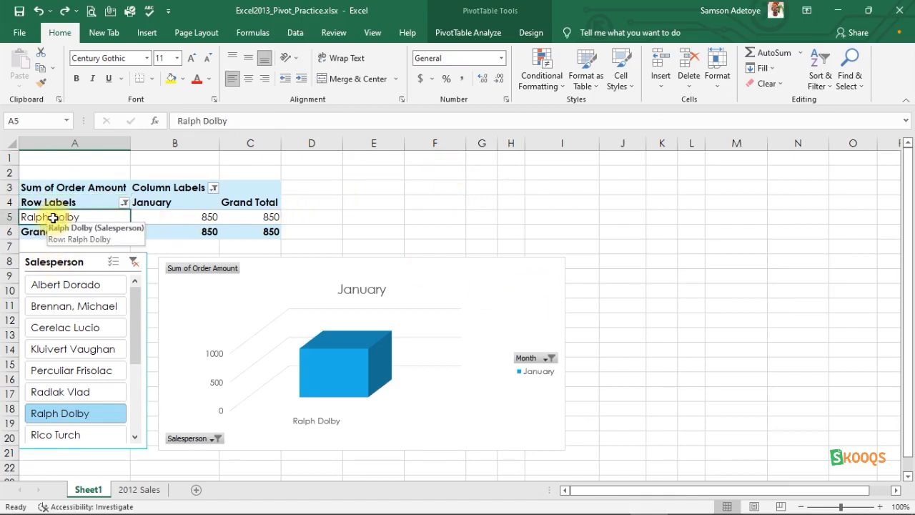
key(ctrl+c)
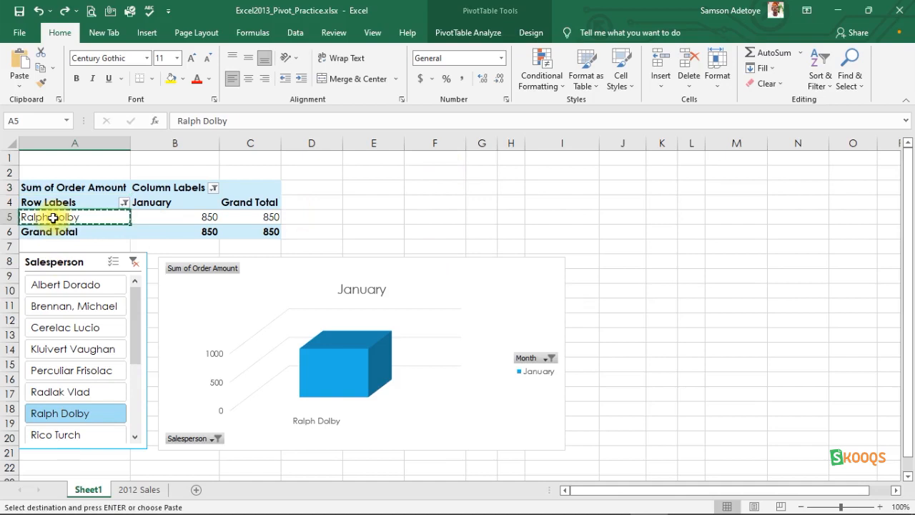
click(323, 229)
key(ctrl+v)
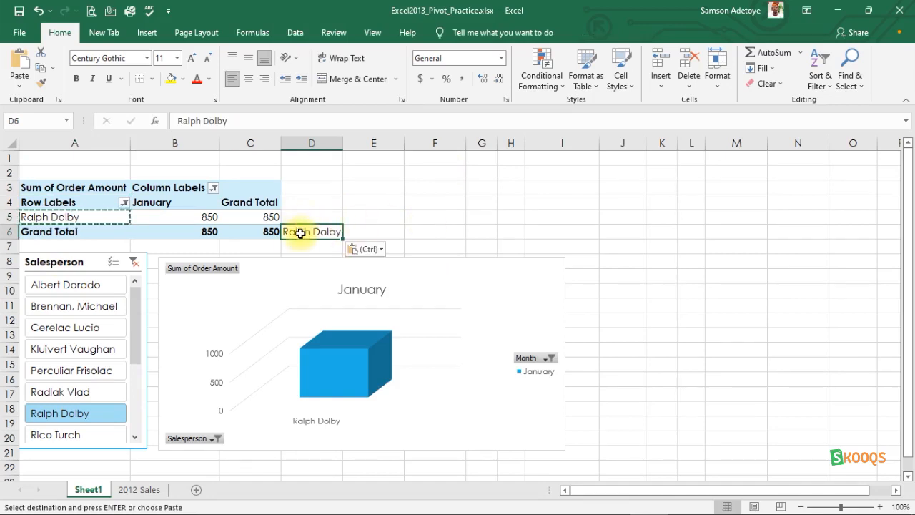
key(ctrl+c)
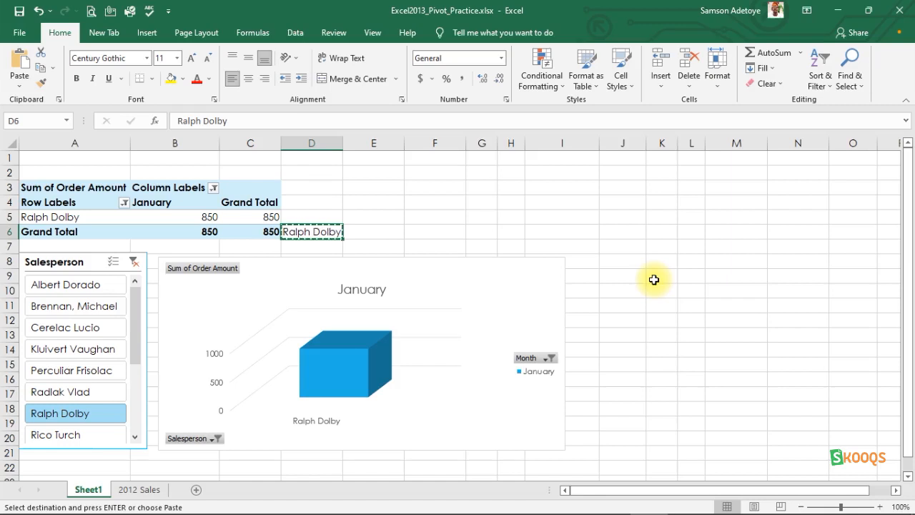
click(486, 232)
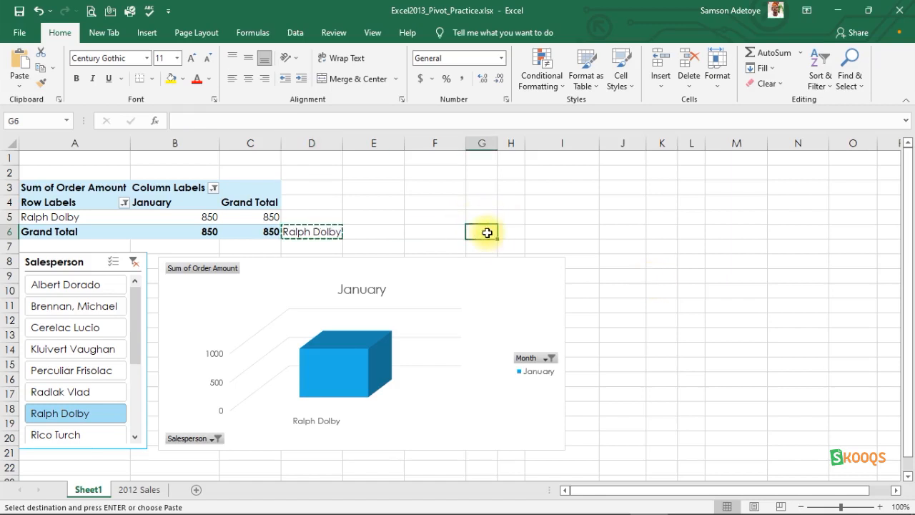
key(Return)
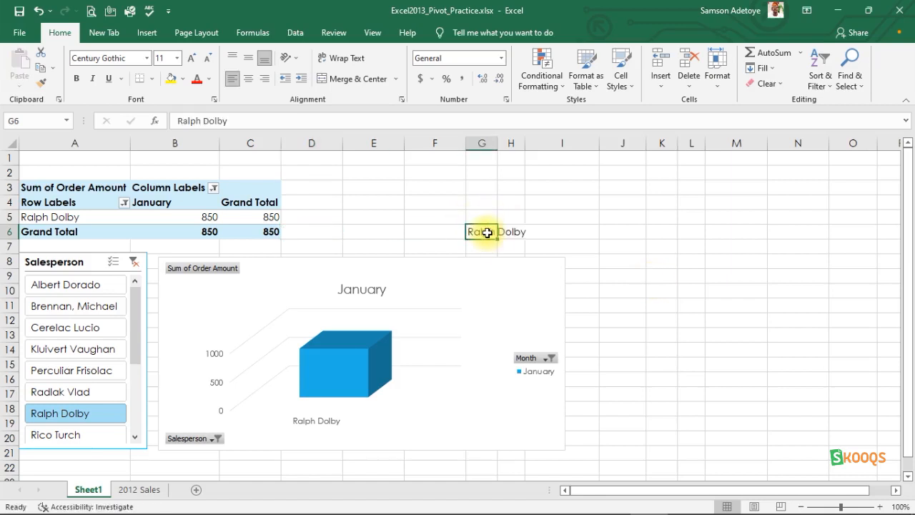